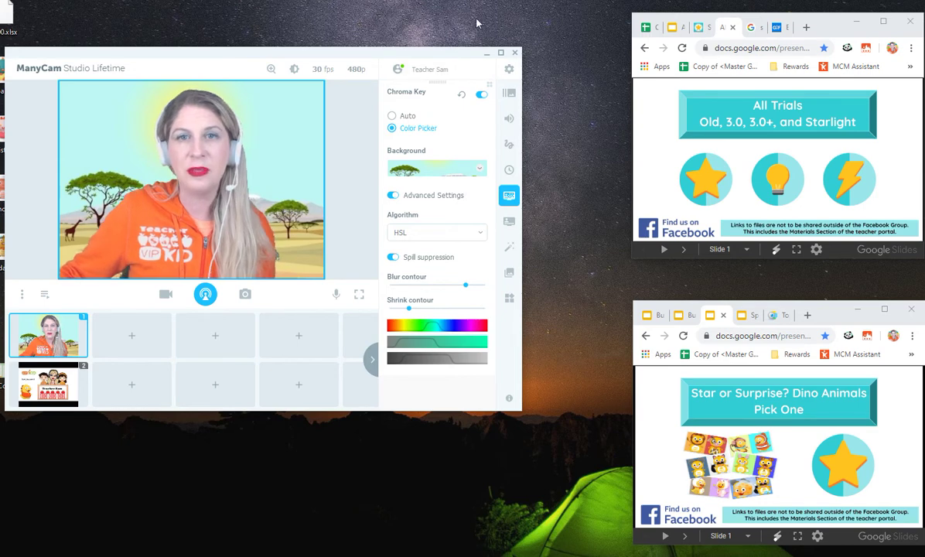
# - Preview the Zoom, Color Adjust, frame-rate and resolution controls for the camera image
pyautogui.click(271, 71)
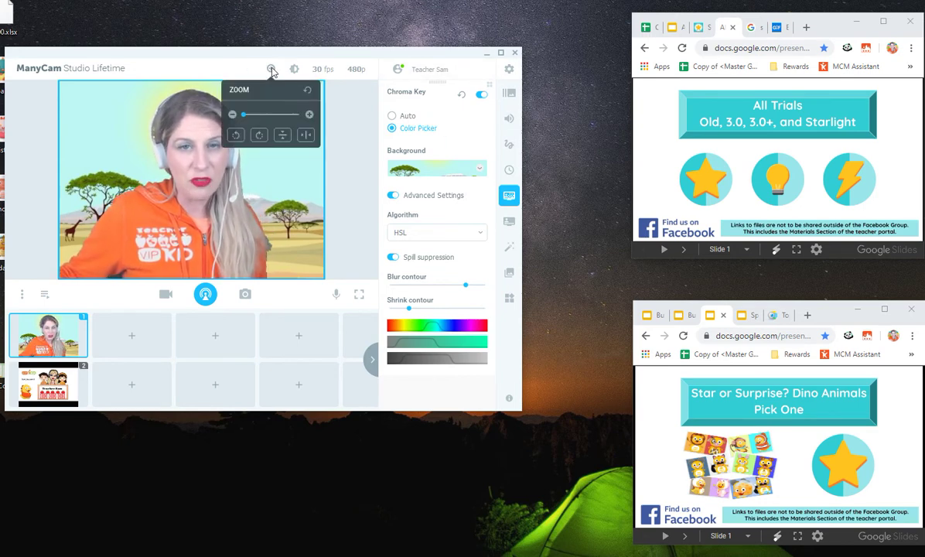
pyautogui.click(294, 70)
pyautogui.click(321, 69)
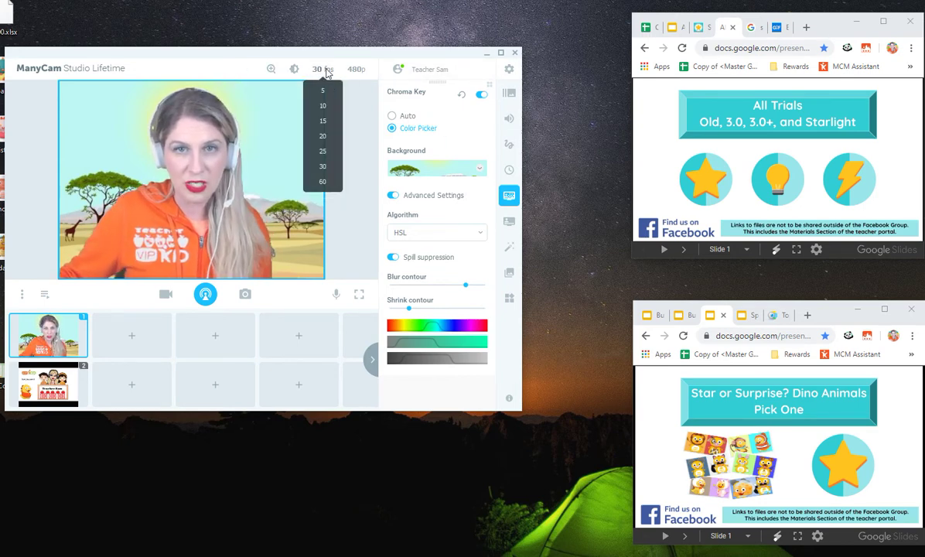
pyautogui.click(355, 69)
pyautogui.click(272, 71)
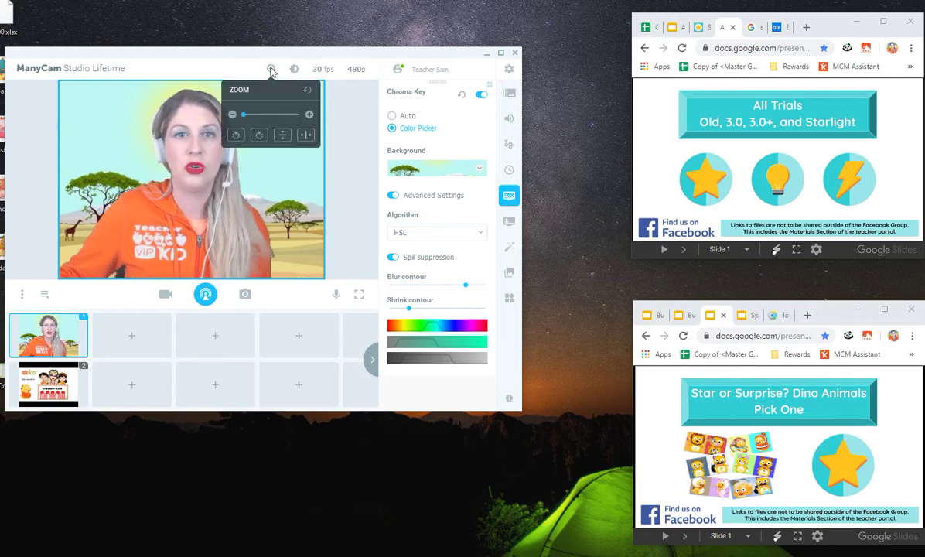
pyautogui.click(294, 70)
# - Recheck zoom, colour, fps and resolution lists keeping 30 fps and 480p, then show Draw settings
pyautogui.click(272, 71)
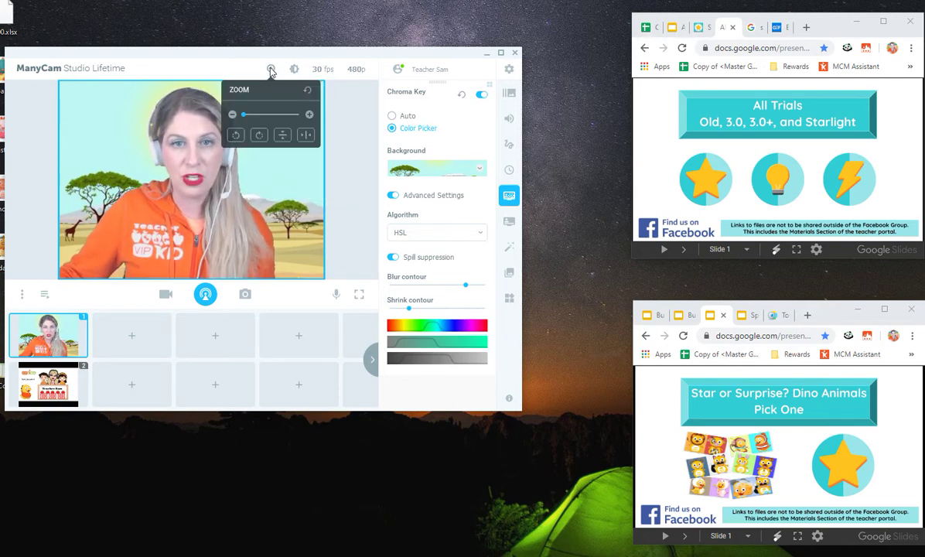
pyautogui.click(295, 70)
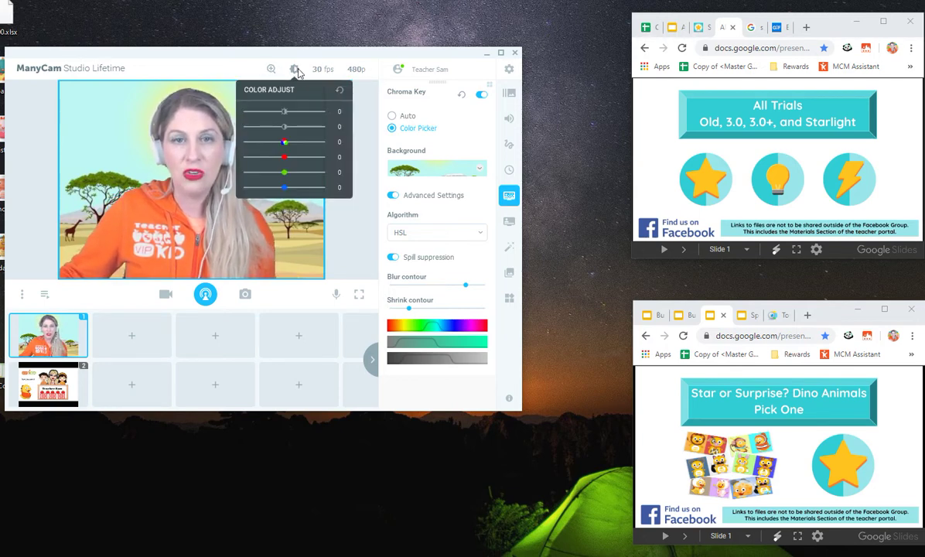
pyautogui.click(322, 70)
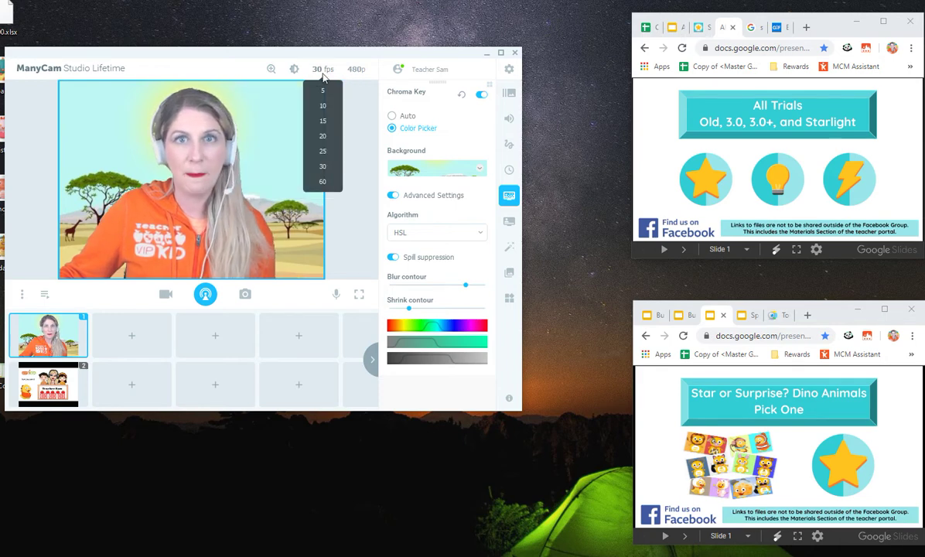
pyautogui.click(352, 70)
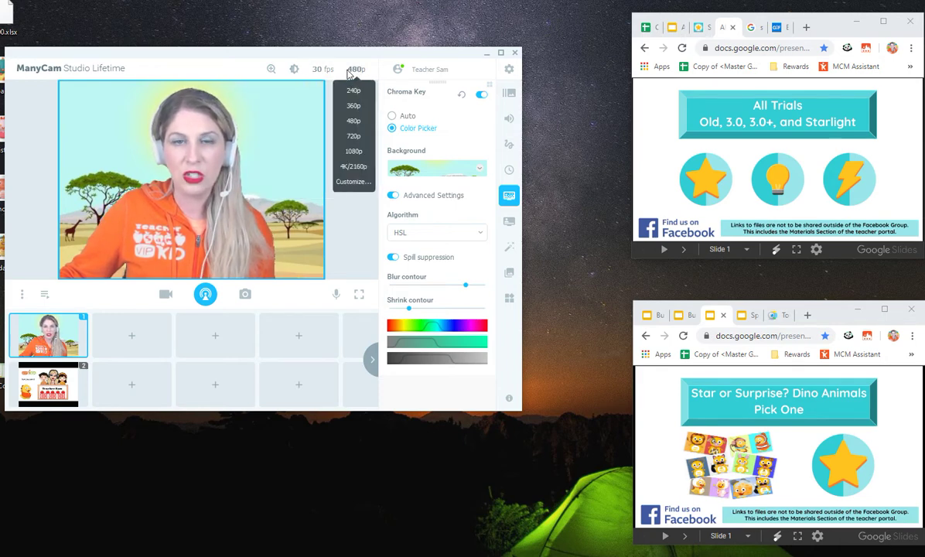
pyautogui.click(314, 185)
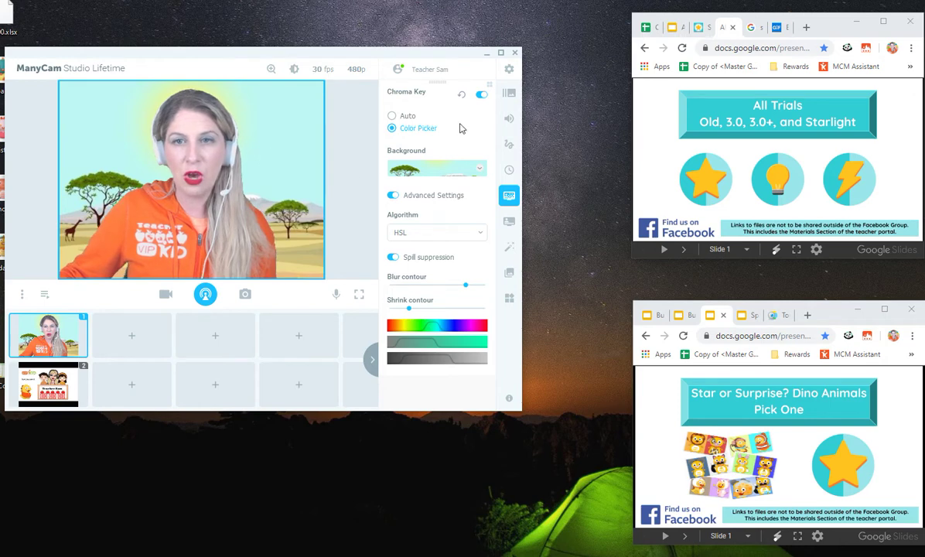
pyautogui.click(508, 143)
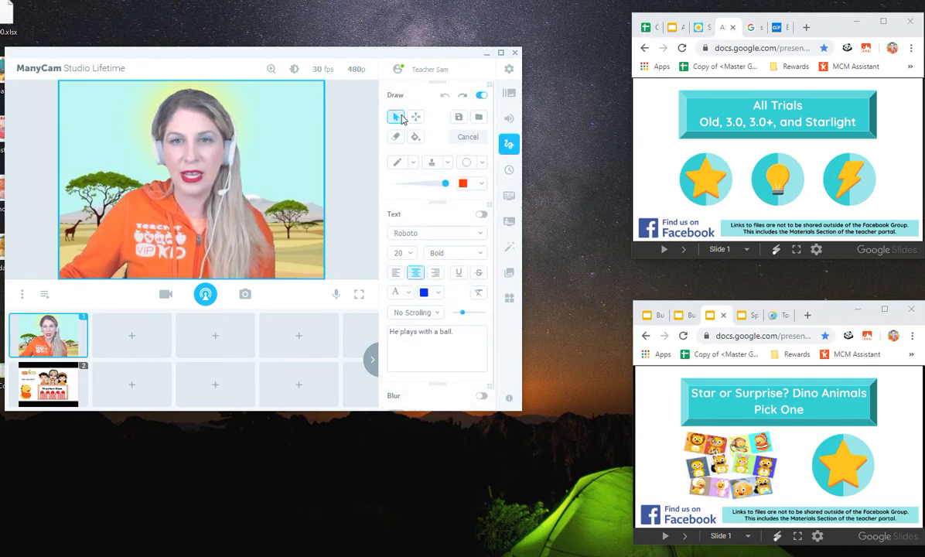
pyautogui.rightClick(279, 147)
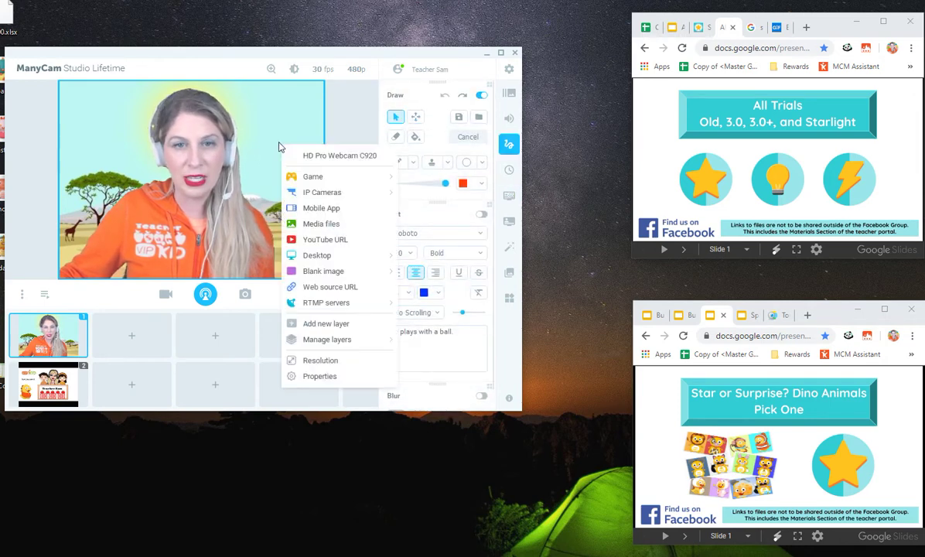
pyautogui.click(321, 377)
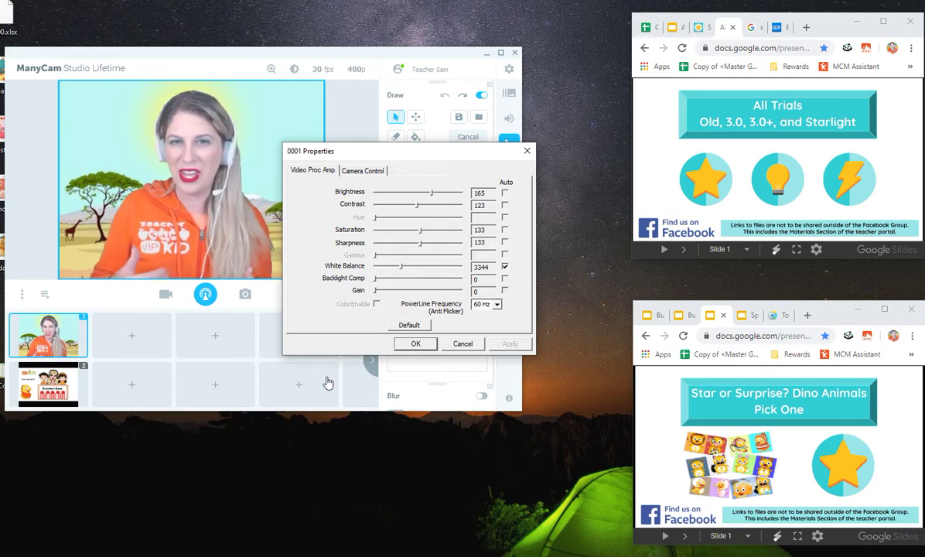
pyautogui.click(377, 171)
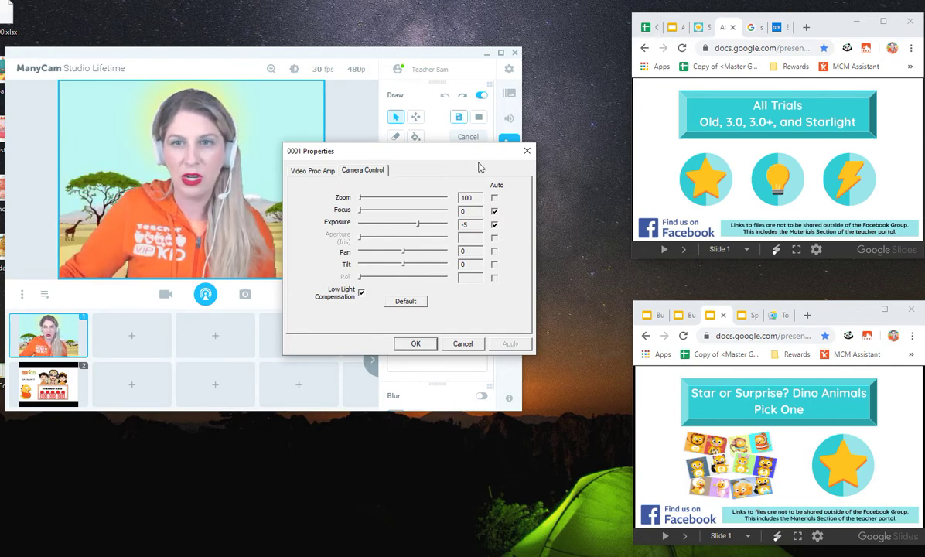
pyautogui.click(527, 151)
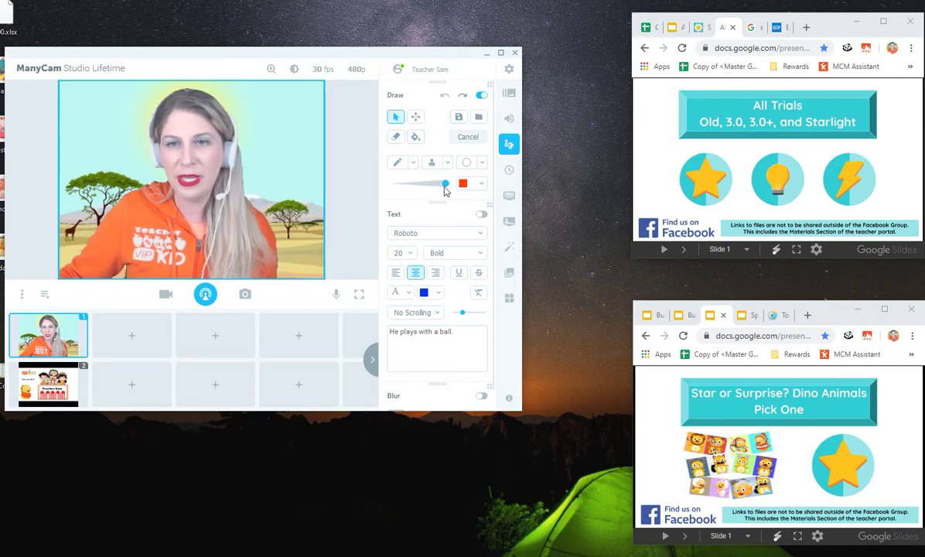
# - With a thinner pen, draw a red S beside her face and a squiggle over the tree
pyautogui.moveTo(445, 183); pyautogui.dragTo(409, 184)
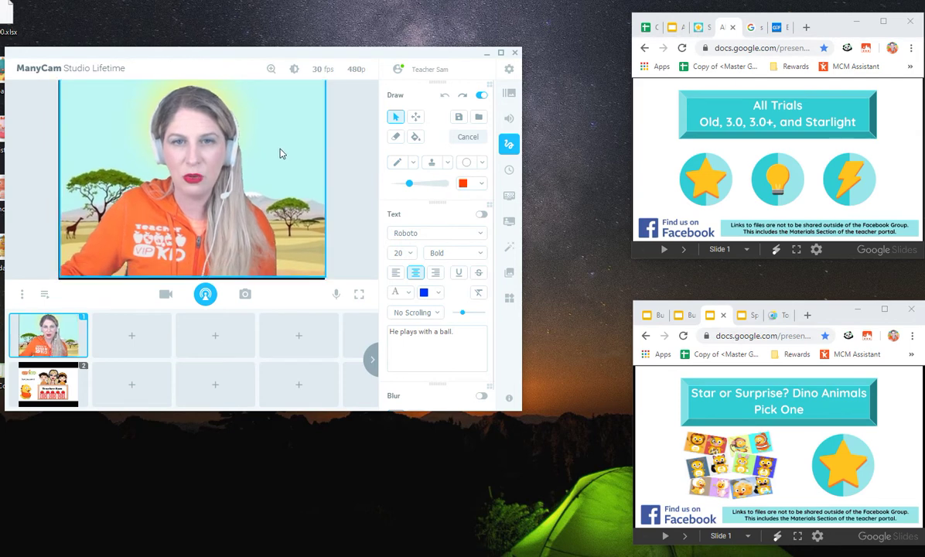
pyautogui.click(397, 161)
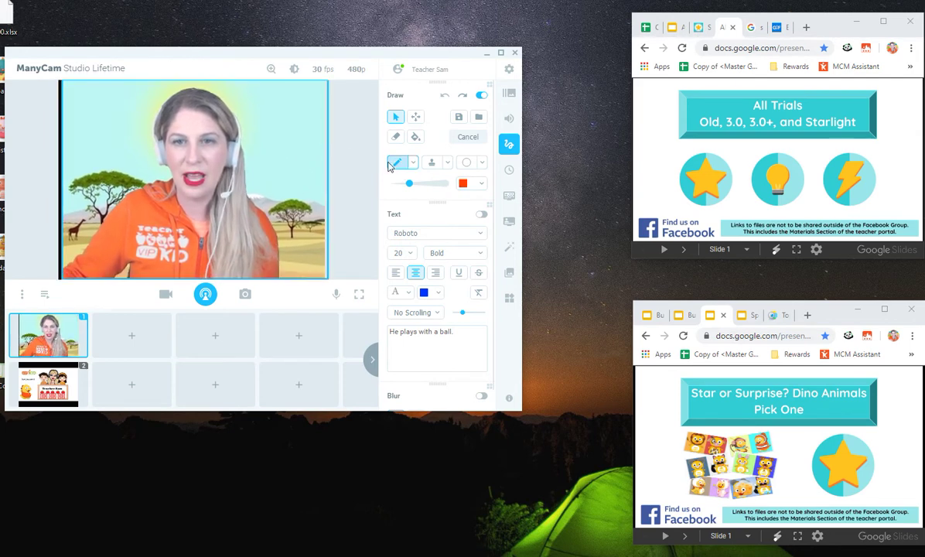
pyautogui.moveTo(291, 136); pyautogui.dragTo(274, 161)
pyautogui.moveTo(409, 183); pyautogui.dragTo(393, 184)
pyautogui.moveTo(293, 197); pyautogui.dragTo(300, 234)
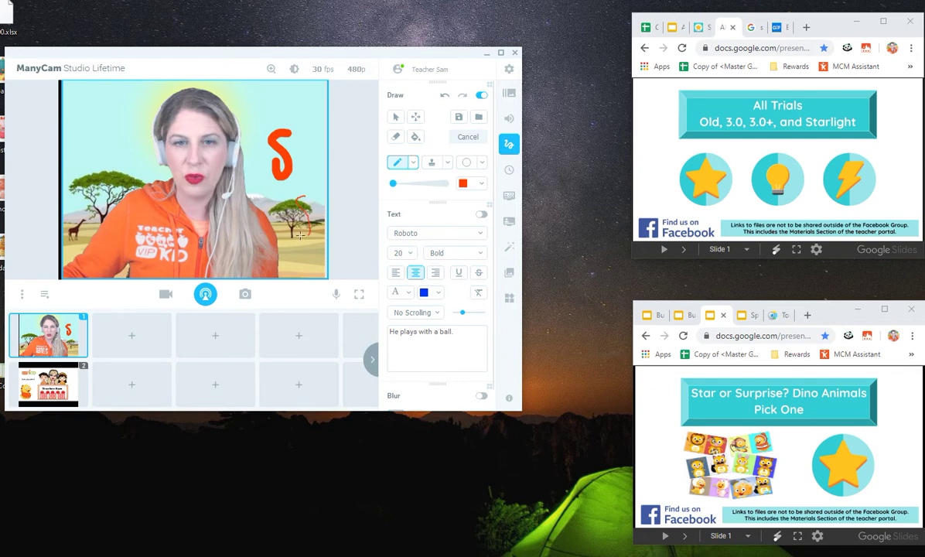
# - Stamp bubbles across the video around her head
pyautogui.click(447, 162)
pyautogui.click(456, 185)
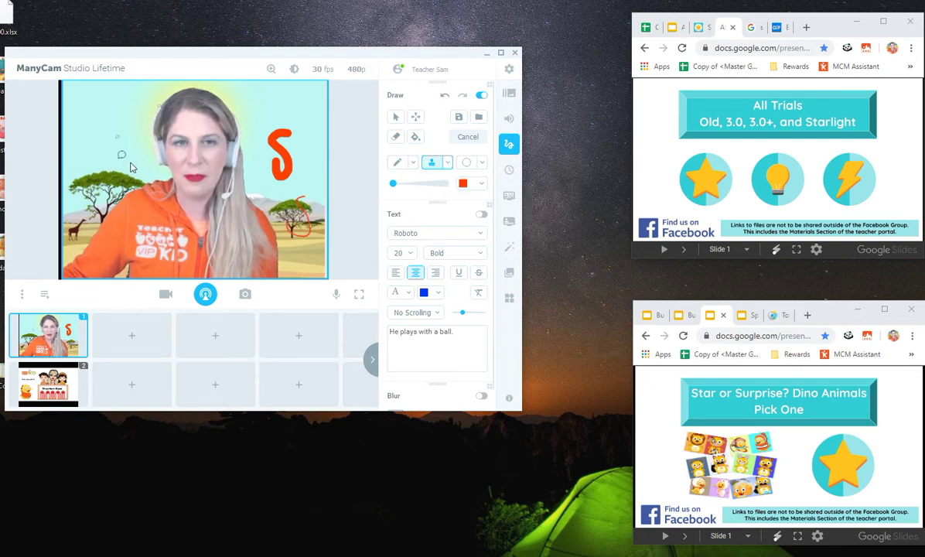
pyautogui.moveTo(79, 123)
pyautogui.mouseDown()
pyautogui.moveTo(111, 160)
pyautogui.moveTo(161, 161)
pyautogui.moveTo(190, 127)
pyautogui.moveTo(271, 131)
pyautogui.moveTo(309, 224)
pyautogui.mouseUp()
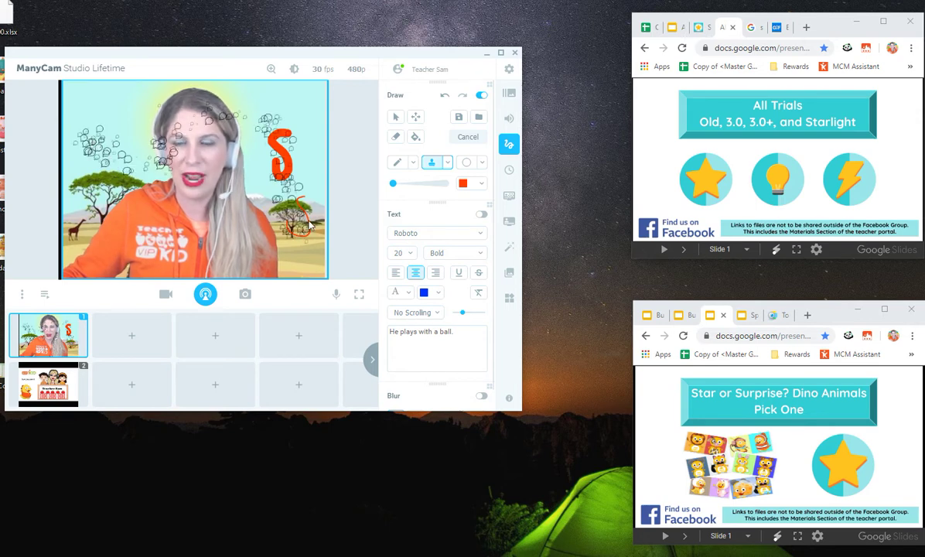
# - Draw a rectangle above the left tree, deselect it, and switch drawing off to clear everything
pyautogui.click(482, 162)
pyautogui.click(489, 185)
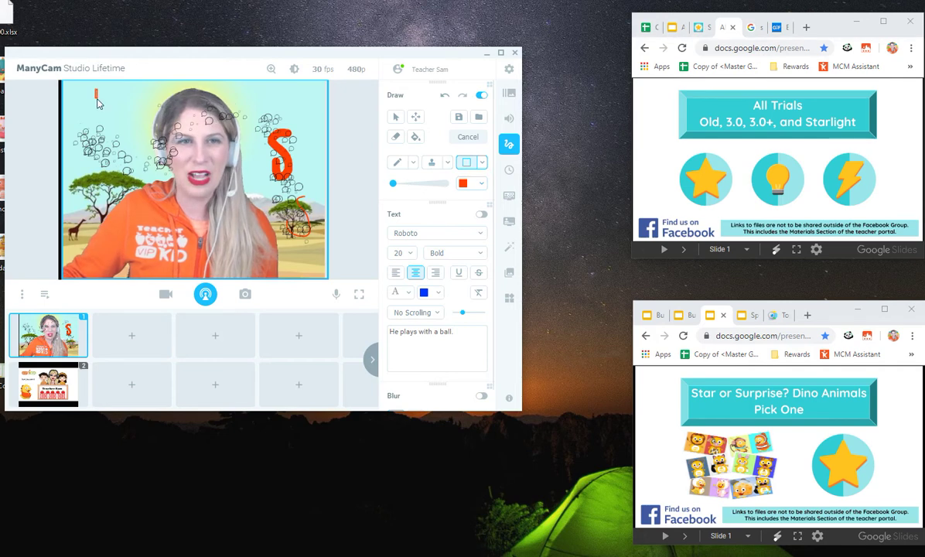
pyautogui.moveTo(97, 99); pyautogui.dragTo(161, 178)
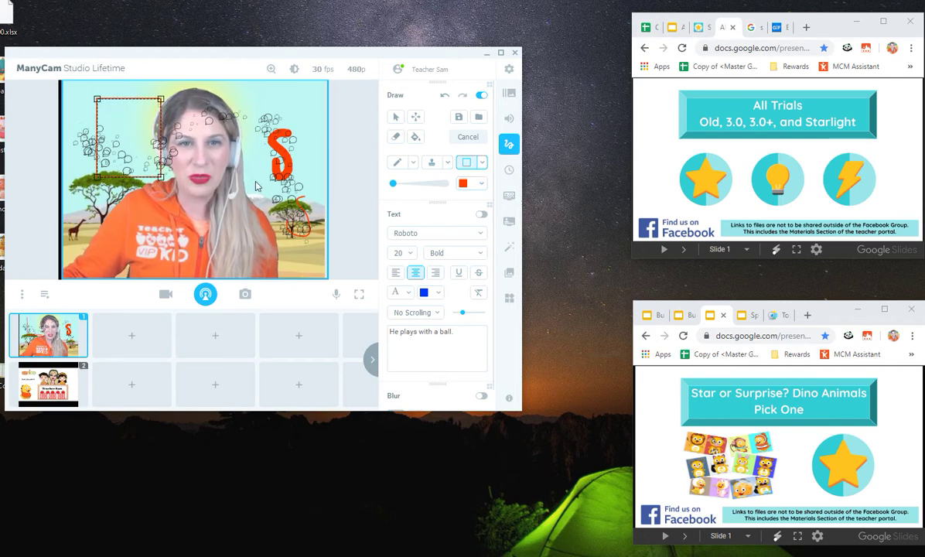
pyautogui.click(396, 117)
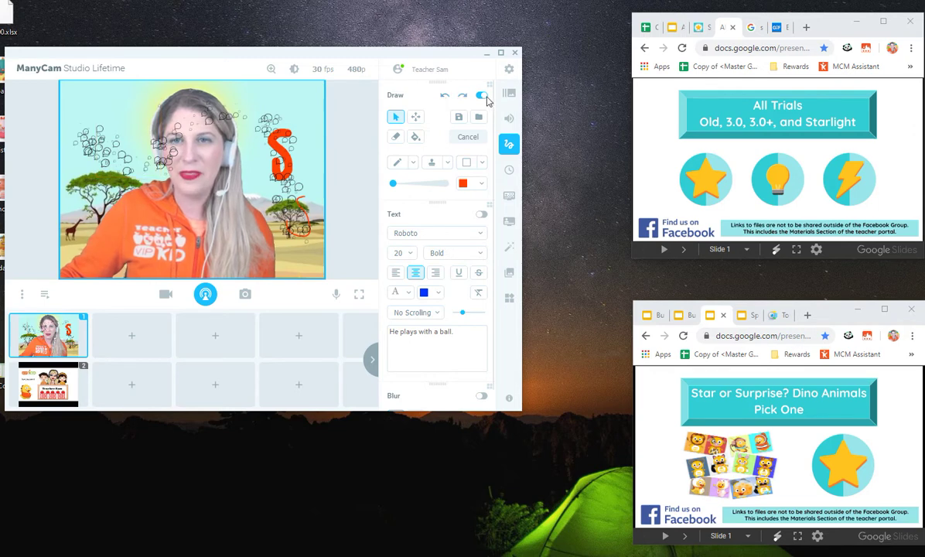
pyautogui.click(483, 96)
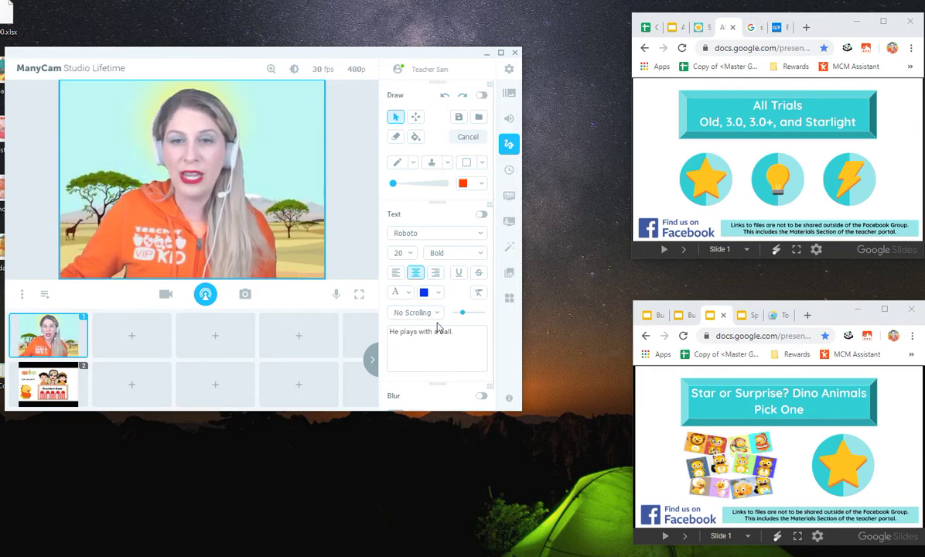
pyautogui.click(469, 233)
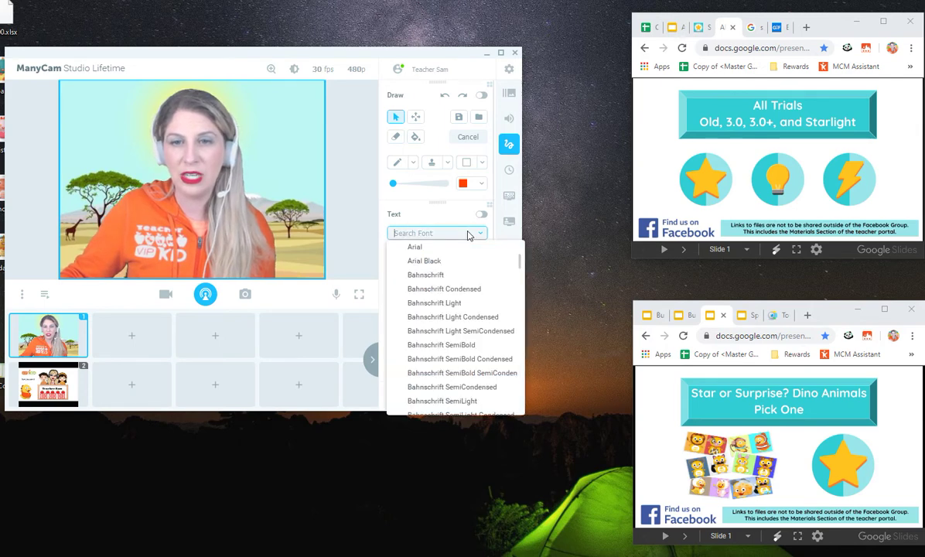
pyautogui.scroll(-3, 468, 325)
pyautogui.scroll(-1, 495, 317)
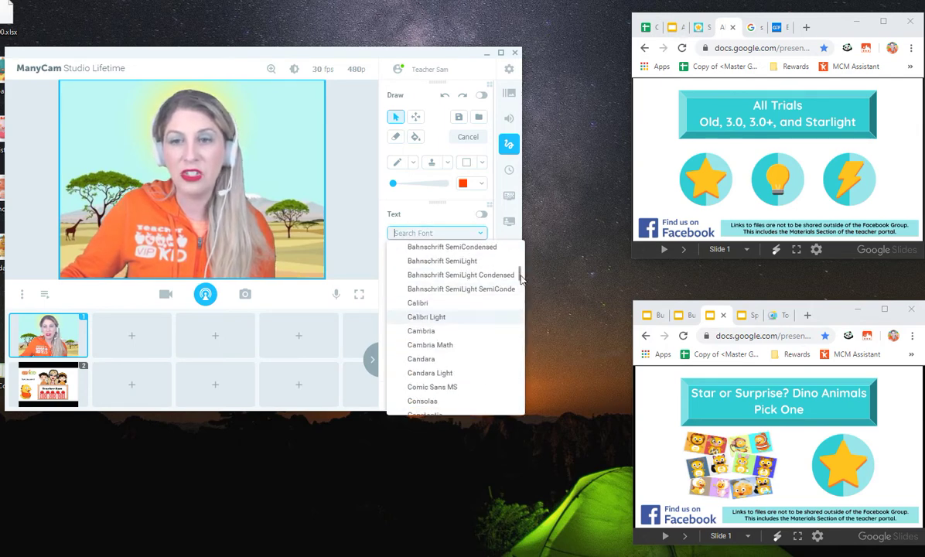
pyautogui.moveTo(521, 280); pyautogui.dragTo(523, 255)
pyautogui.click(461, 219)
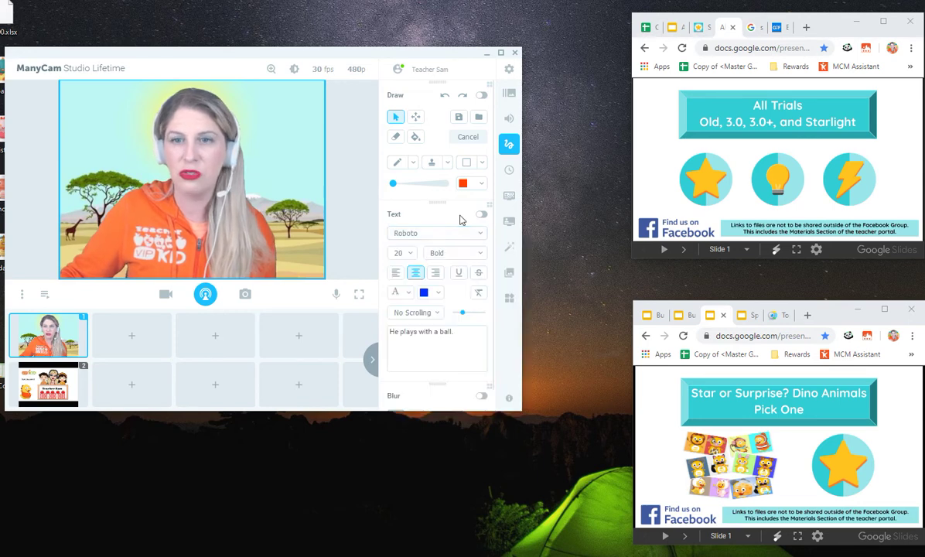
pyautogui.click(416, 272)
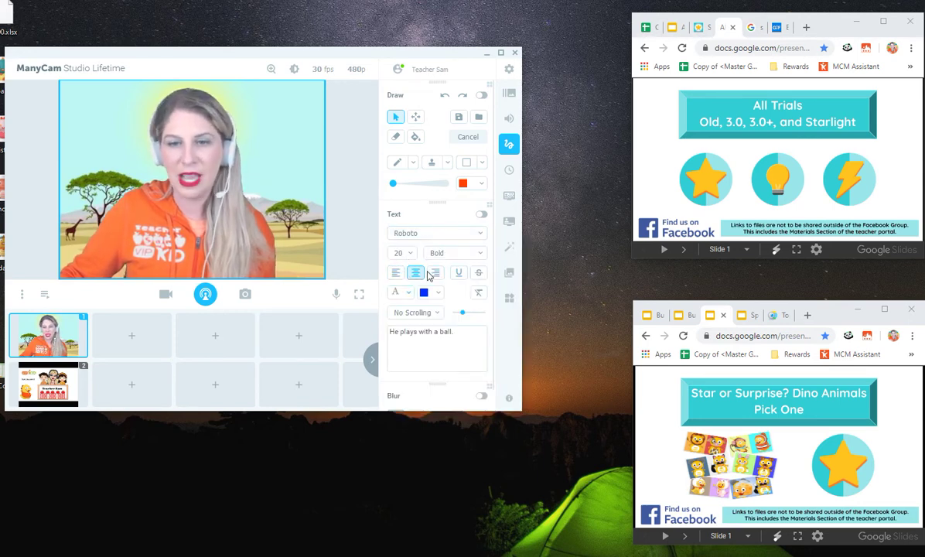
pyautogui.click(440, 255)
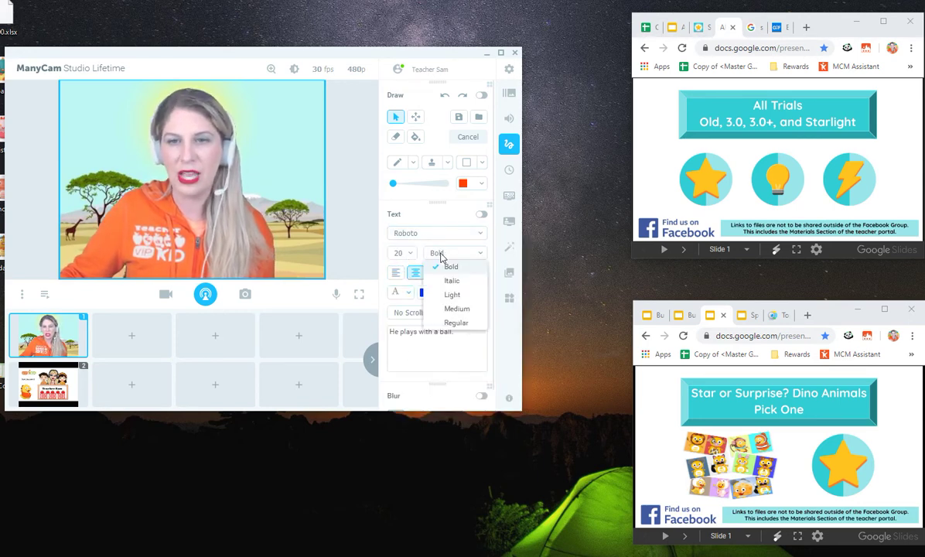
pyautogui.click(370, 250)
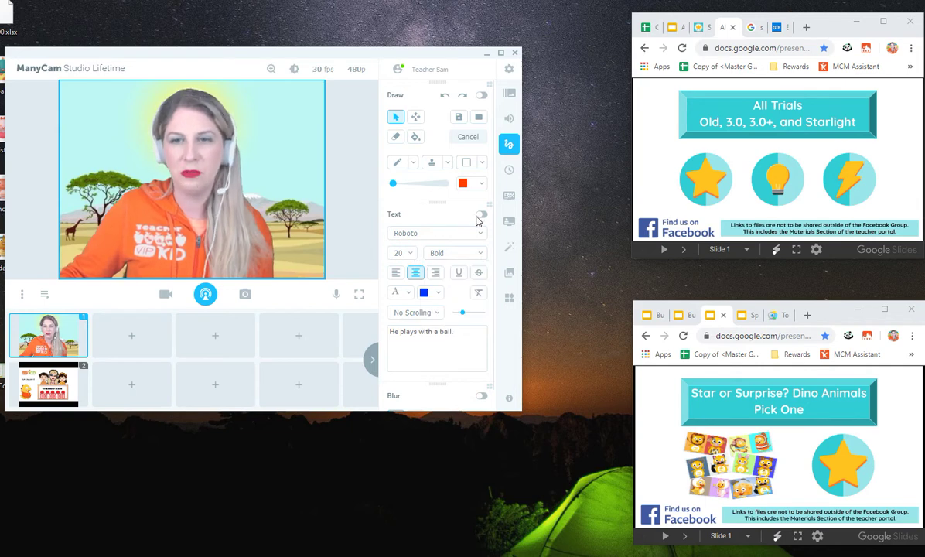
pyautogui.click(480, 215)
pyautogui.click(481, 215)
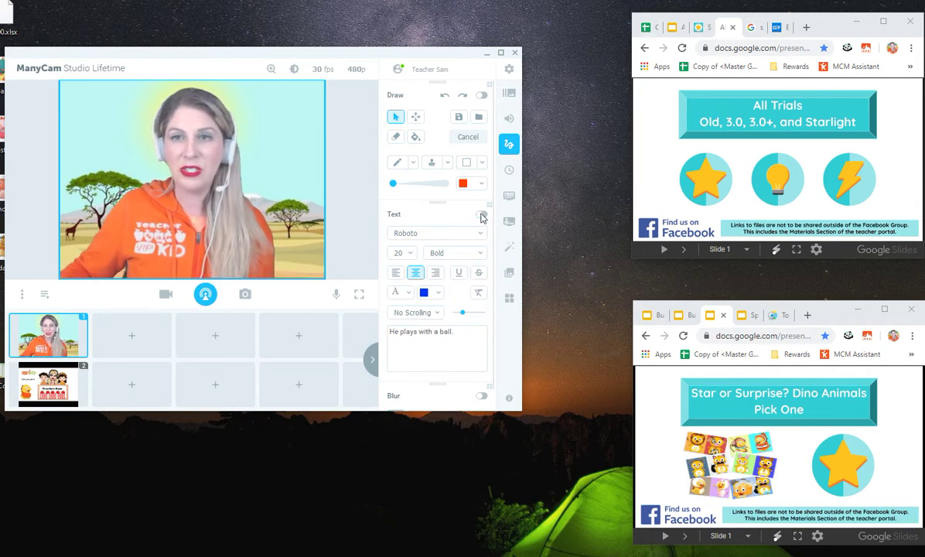
# - In Chroma Key settings, set the keying algorithm to YUV
pyautogui.click(509, 198)
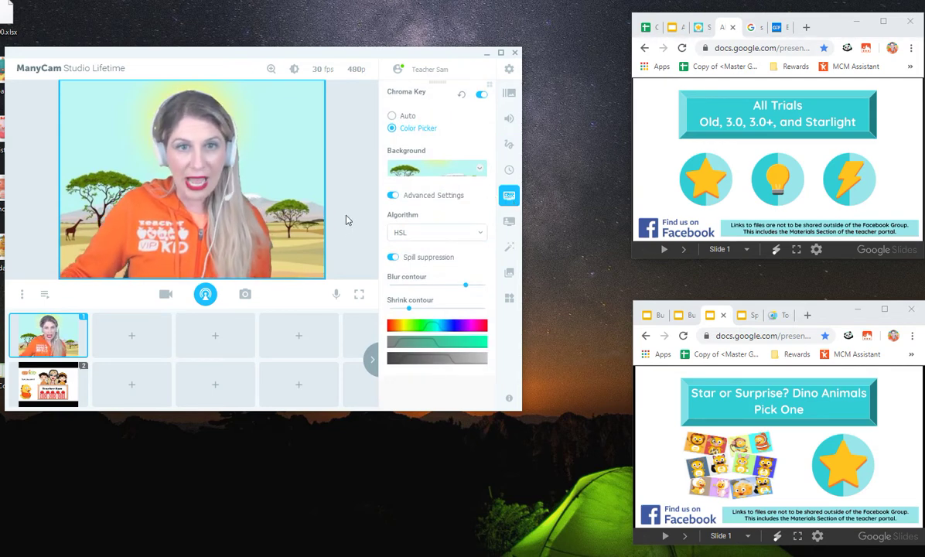
pyautogui.click(425, 232)
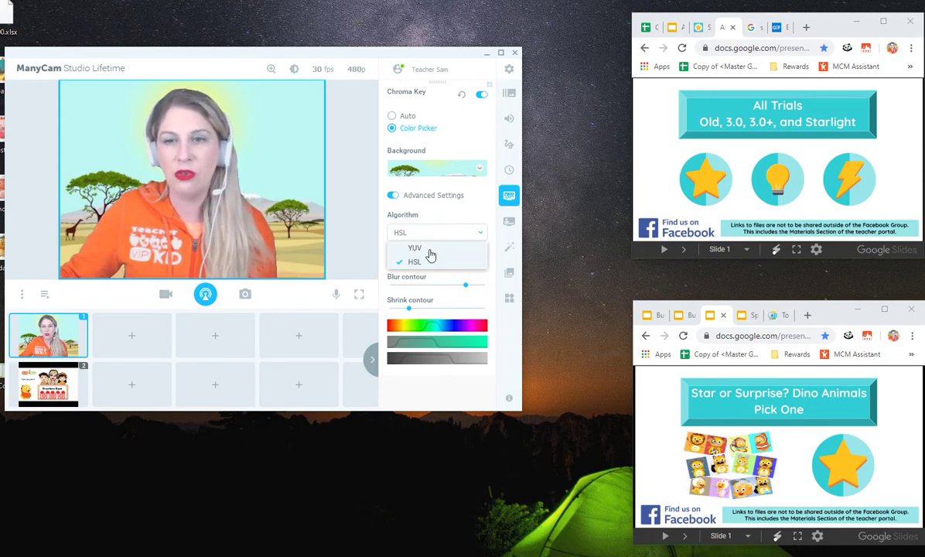
pyautogui.click(422, 247)
pyautogui.click(272, 71)
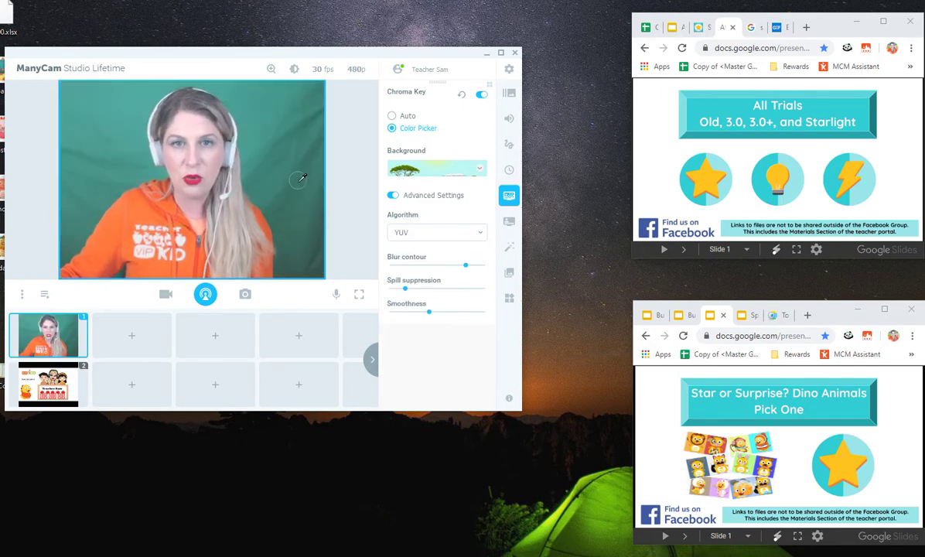
# - Sample the green screen with Color Picker and refine on leftover dark patches and corners
pyautogui.click(273, 142)
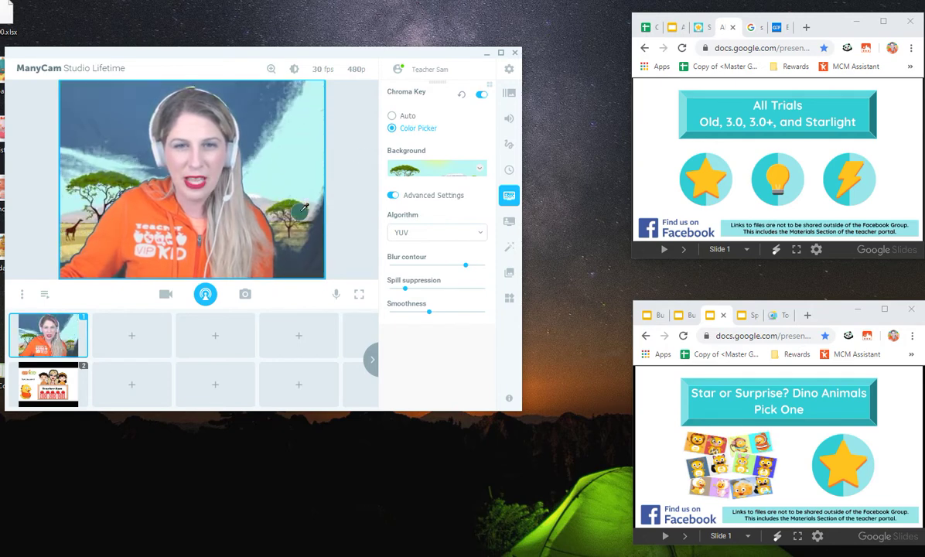
pyautogui.click(306, 258)
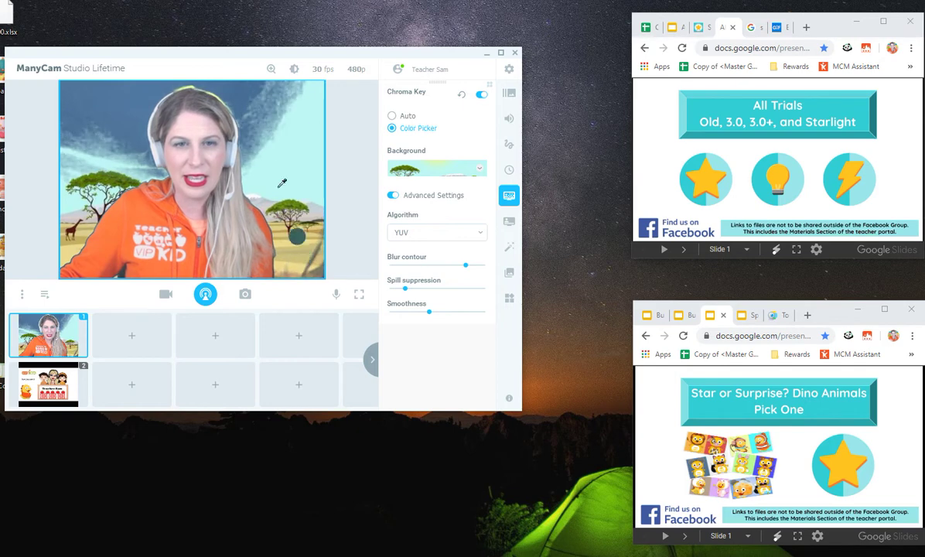
pyautogui.click(232, 97)
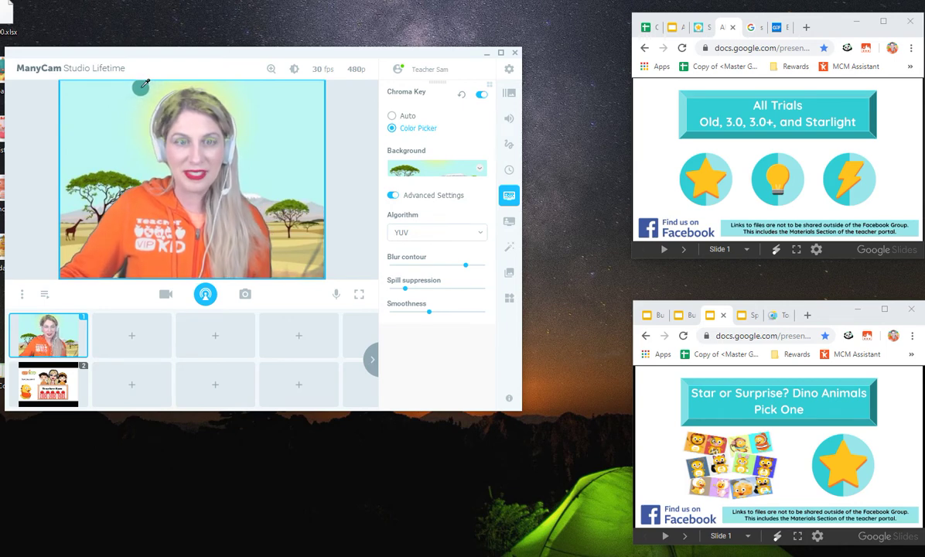
pyautogui.click(315, 266)
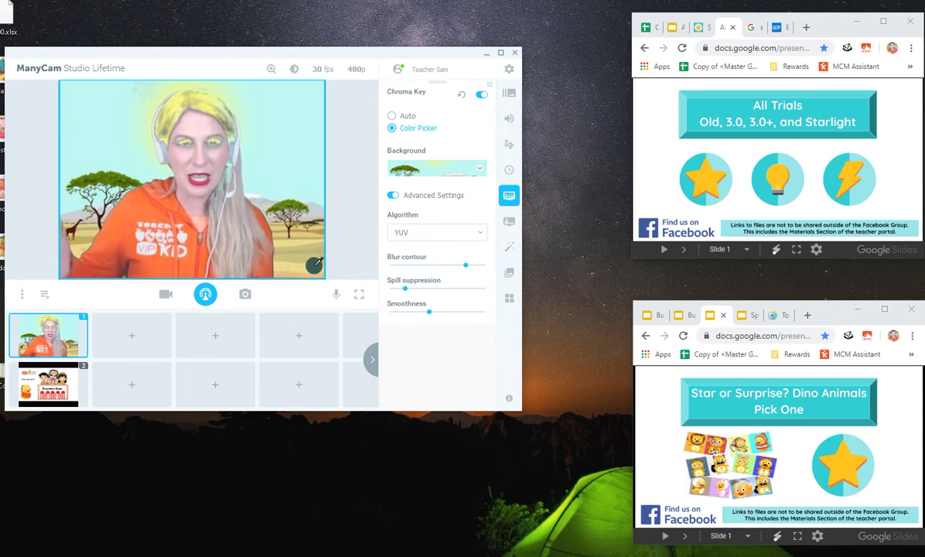
pyautogui.click(429, 227)
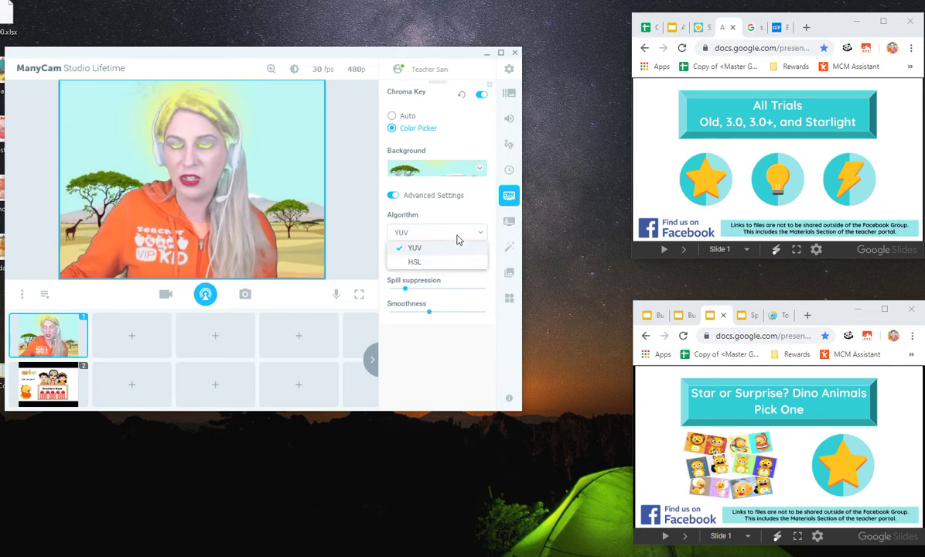
# - Select the HSL chroma key algorithm so her hair loses the yellow tint
pyautogui.click(423, 259)
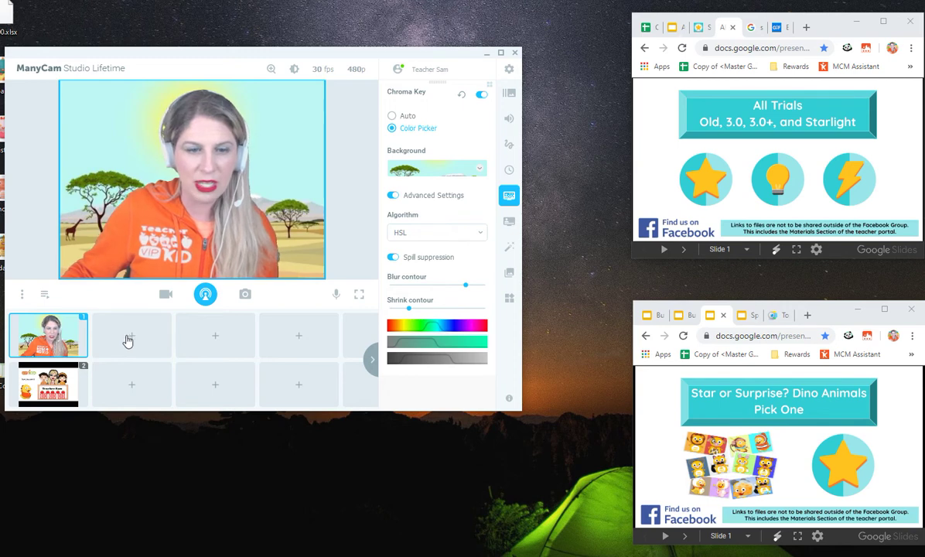
# - Add a Desktop custom-area capture as Preset 3 and select it in the Presets panel
pyautogui.click(130, 340)
pyautogui.click(142, 330)
pyautogui.click(143, 331)
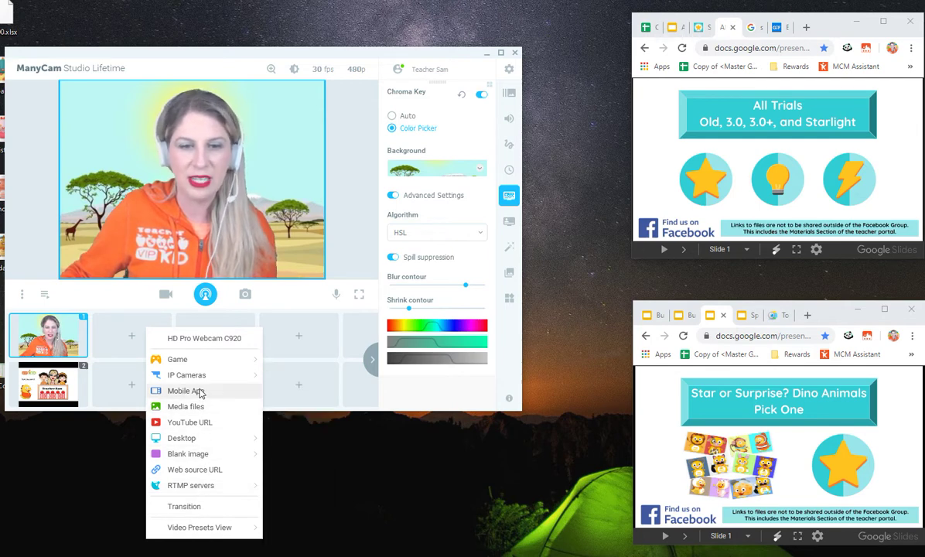
pyautogui.moveTo(197, 438)
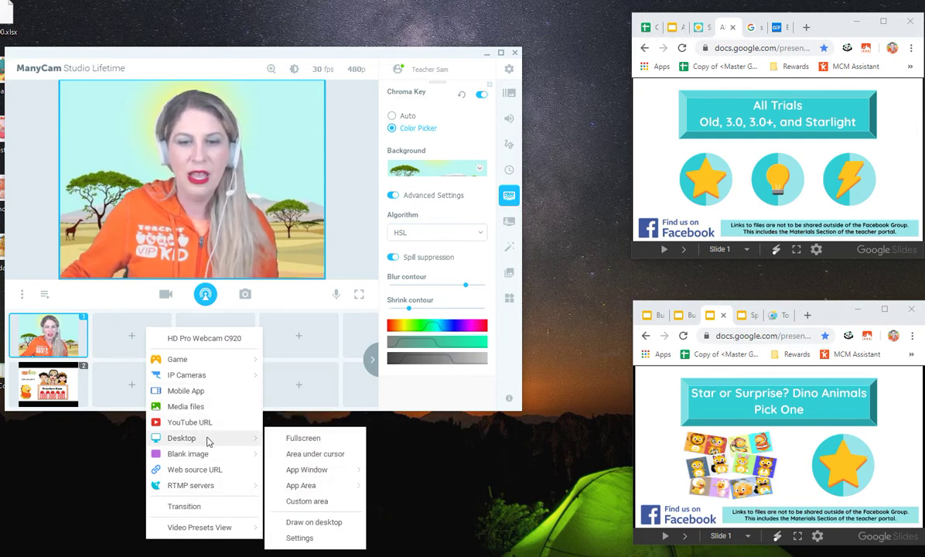
pyautogui.click(309, 501)
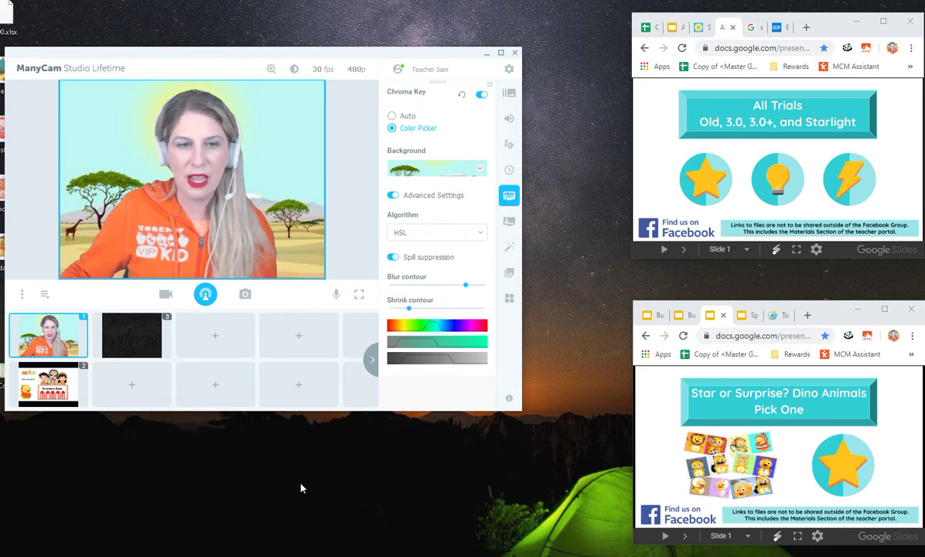
pyautogui.click(509, 93)
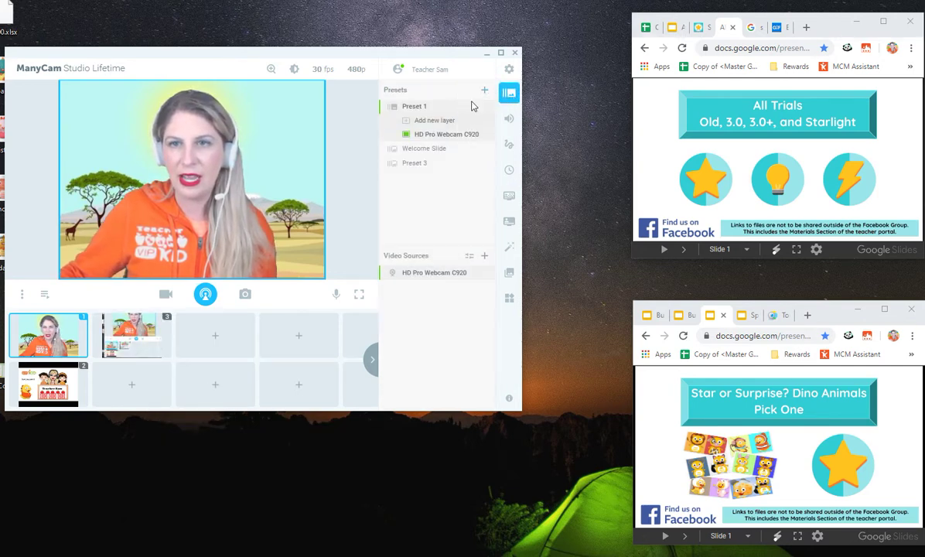
pyautogui.click(435, 163)
# - Fit the capture area around the All Trials slide and add an HD Pro Webcam C920 layer
pyautogui.moveTo(392, 136); pyautogui.dragTo(924, 83)
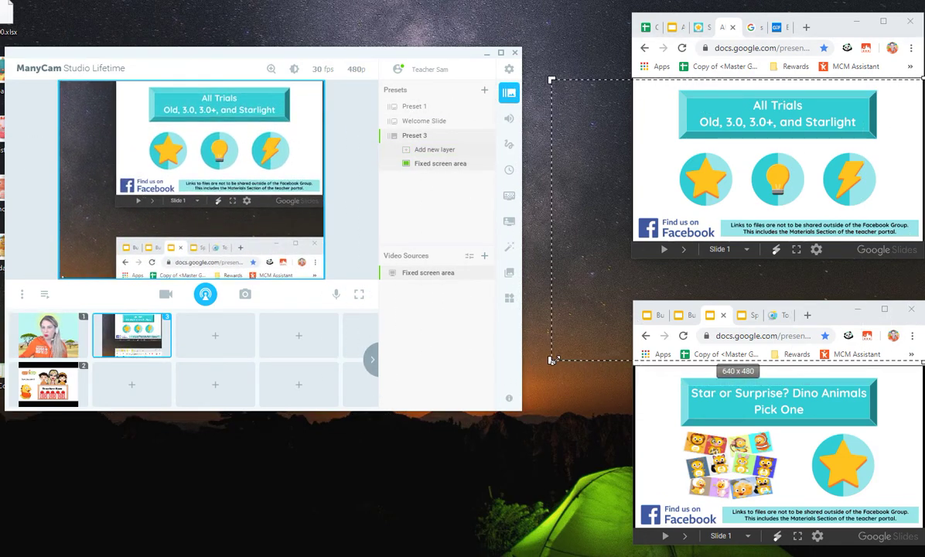
pyautogui.moveTo(553, 360); pyautogui.dragTo(639, 236)
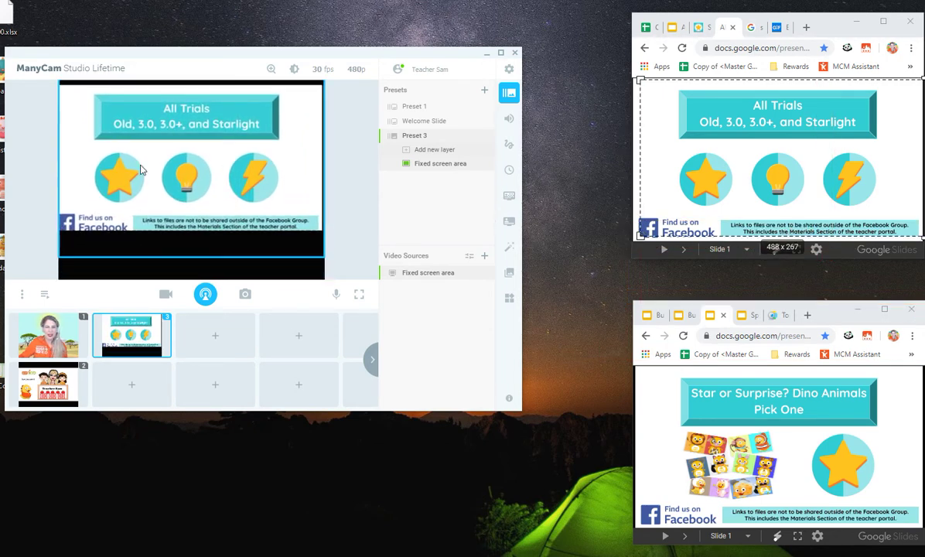
pyautogui.rightClick(127, 200)
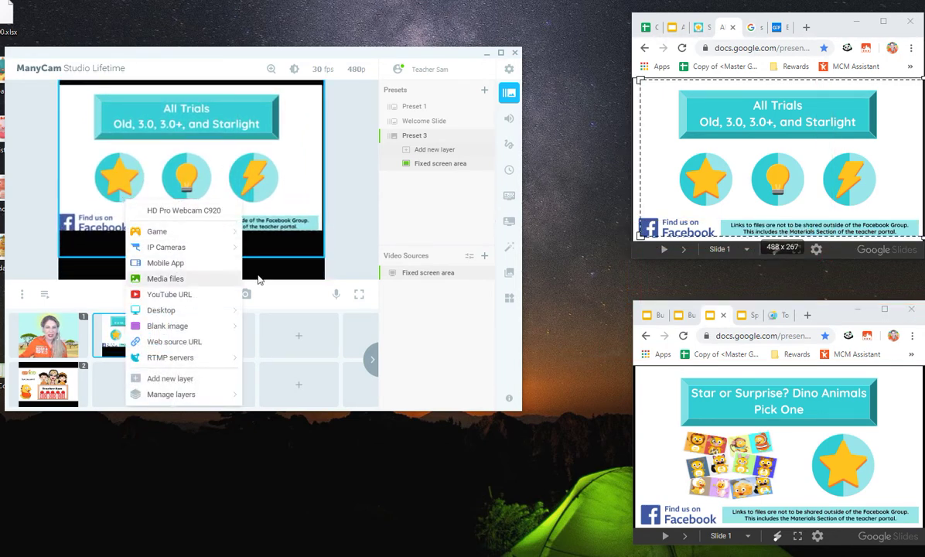
pyautogui.click(169, 378)
pyautogui.click(127, 224)
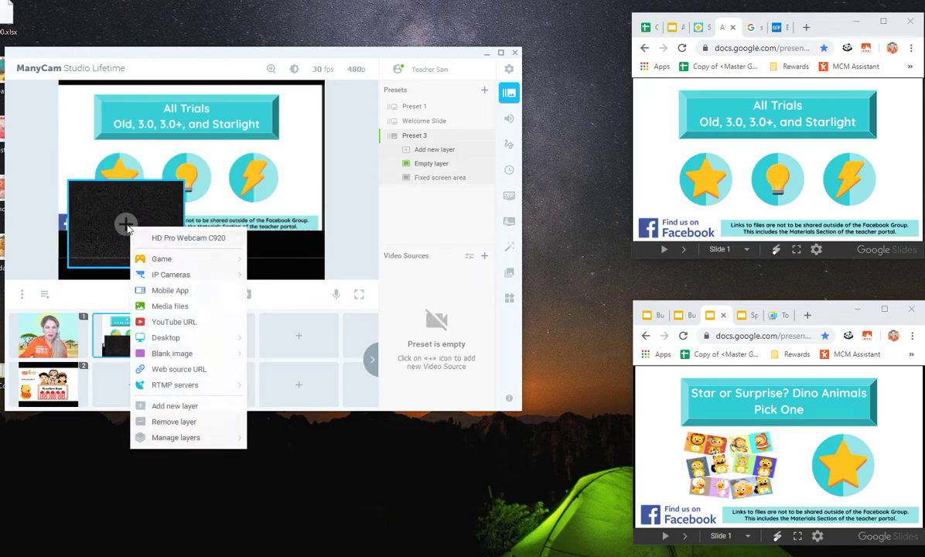
pyautogui.click(163, 239)
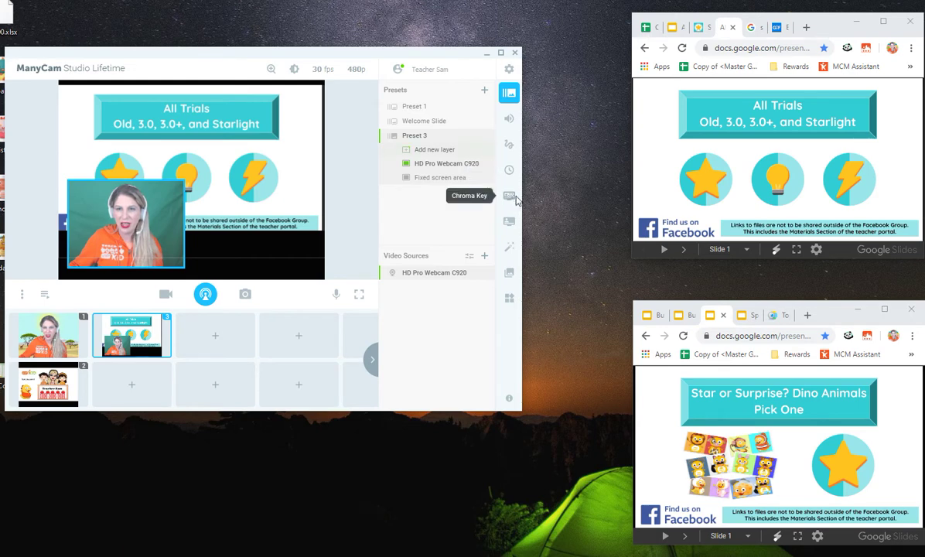
# - Turn on HSL chroma keying for Preset 3's webcam layer, then return to the first savanna preset
pyautogui.click(510, 196)
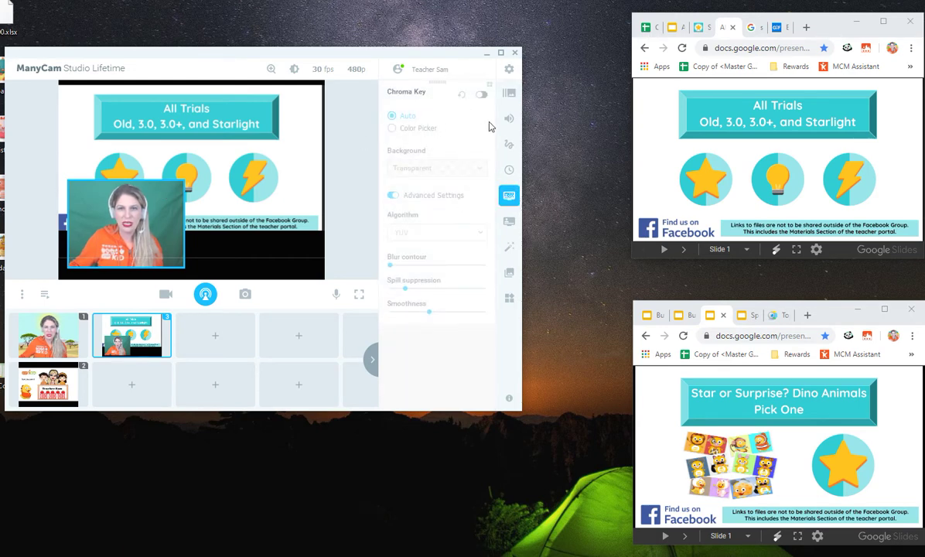
pyautogui.click(481, 94)
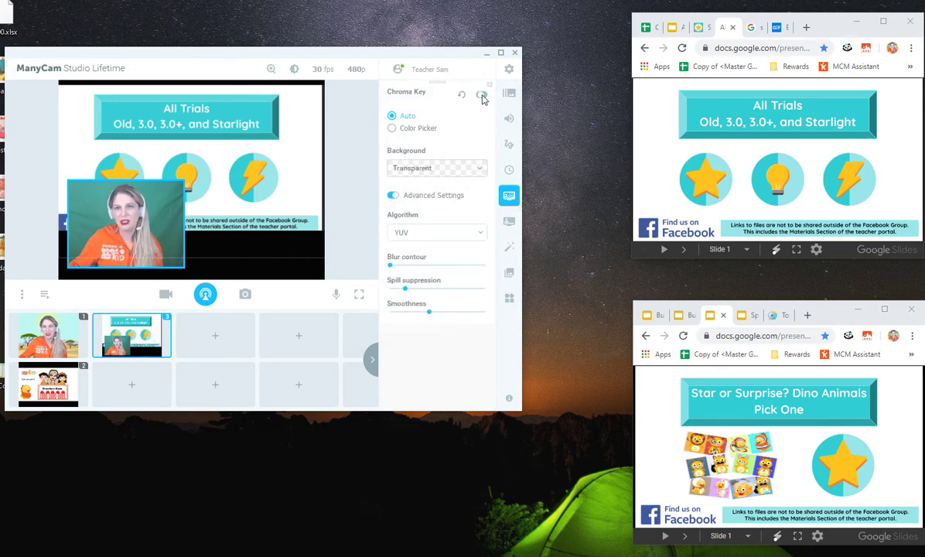
pyautogui.click(438, 232)
pyautogui.click(428, 263)
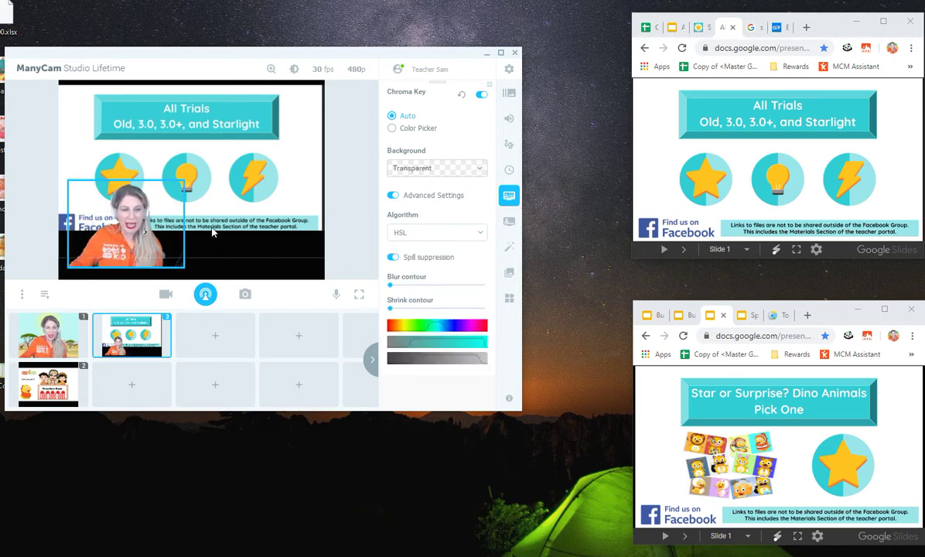
pyautogui.click(48, 329)
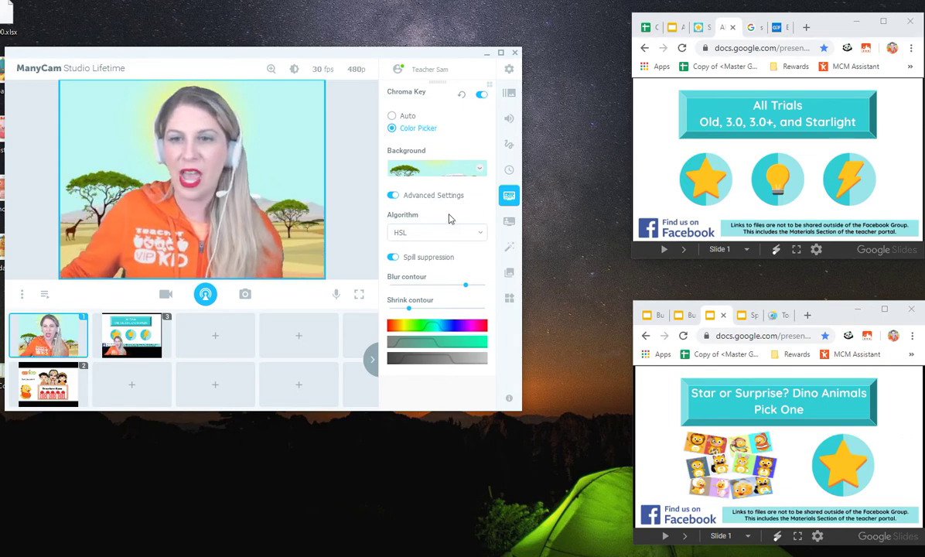
# - Add the Cat object from Effects > Objects, shrink it and place it bottom-right
pyautogui.click(510, 247)
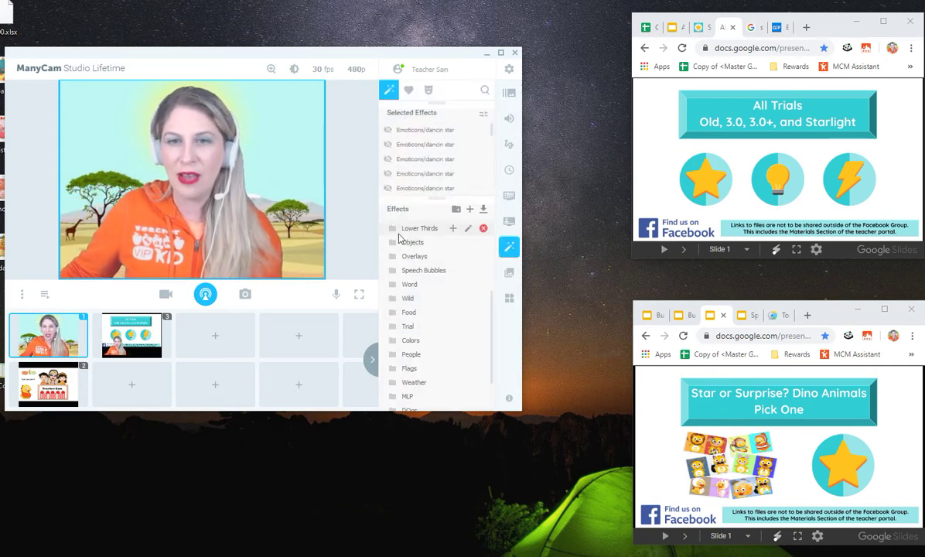
pyautogui.click(410, 244)
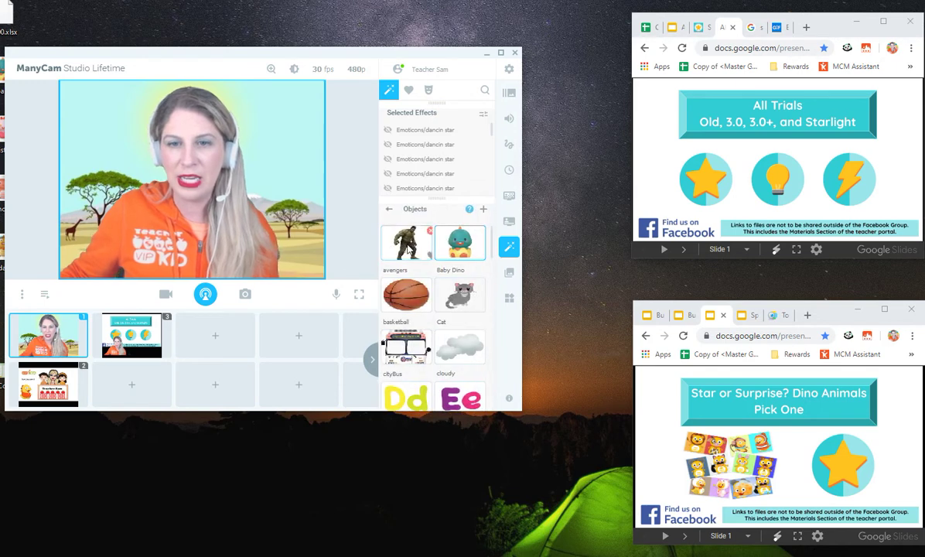
pyautogui.click(459, 294)
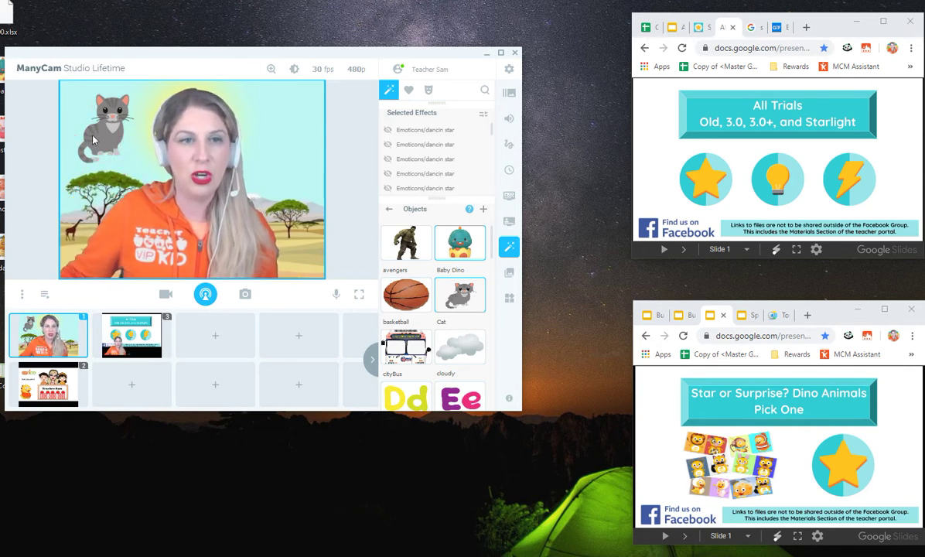
pyautogui.moveTo(105, 155); pyautogui.dragTo(90, 246)
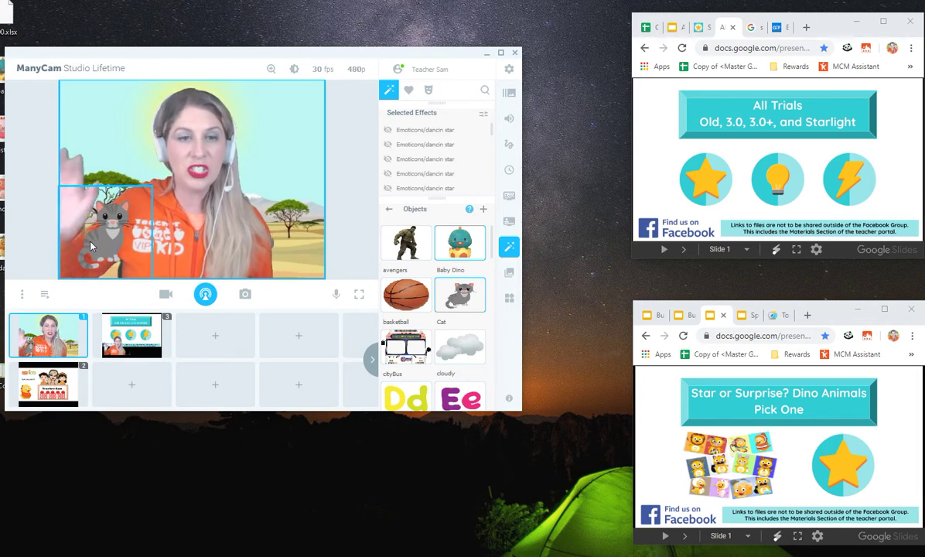
pyautogui.moveTo(152, 186); pyautogui.dragTo(302, 258)
pyautogui.moveTo(255, 209)
pyautogui.mouseDown()
pyautogui.moveTo(241, 186)
pyautogui.moveTo(253, 213)
pyautogui.mouseUp()
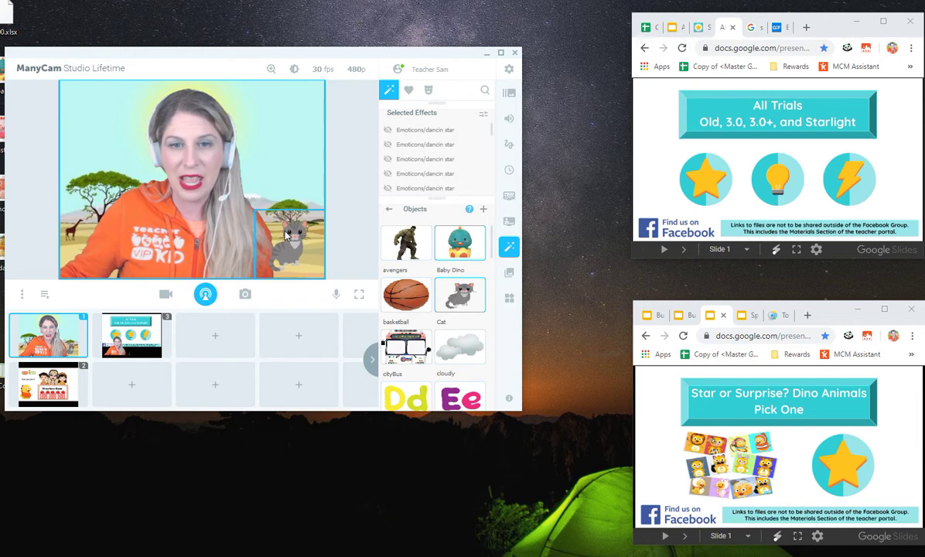
# - Enlarge the dancing star emoticon, hide it, then delete it from Selected Effects
pyautogui.scroll(-3, 464, 167)
pyautogui.scroll(3, 470, 170)
pyautogui.scroll(-5, 394, 147)
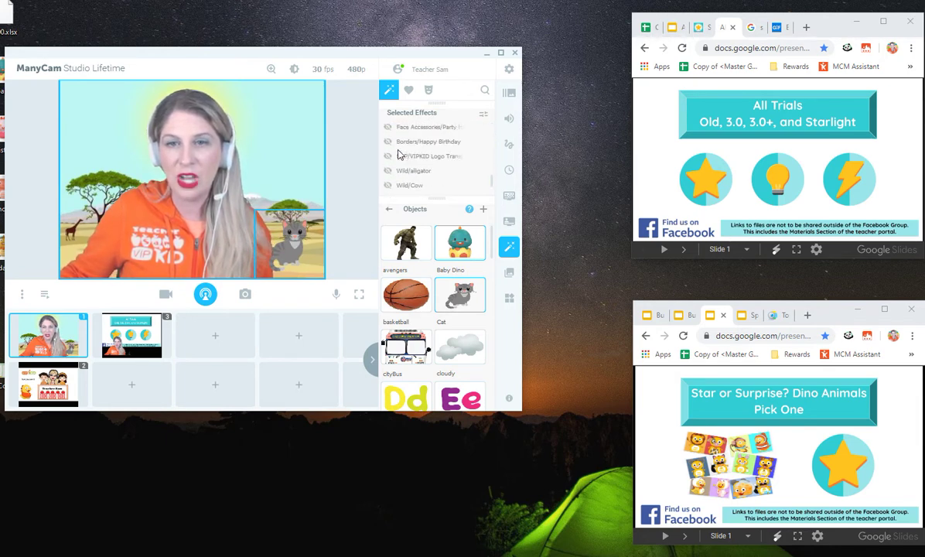
pyautogui.scroll(5, 398, 154)
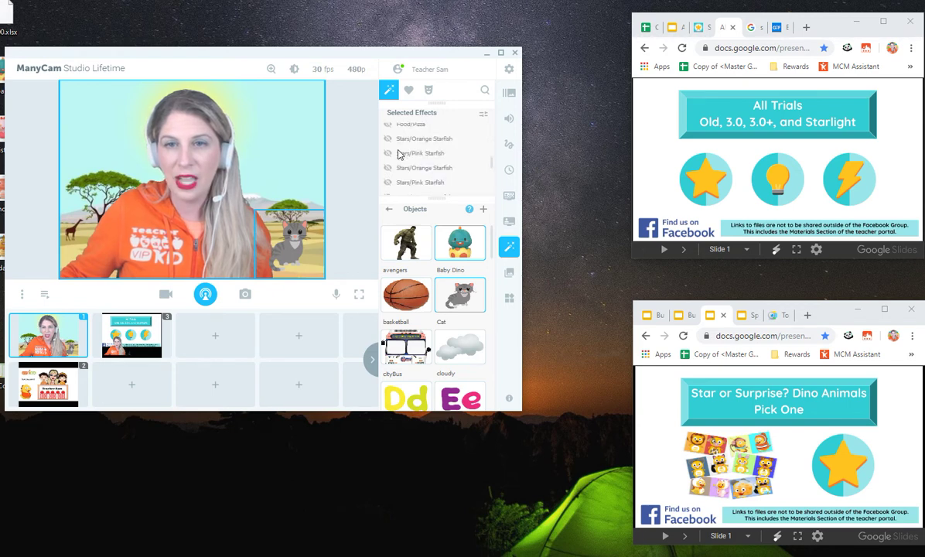
pyautogui.scroll(2, 399, 154)
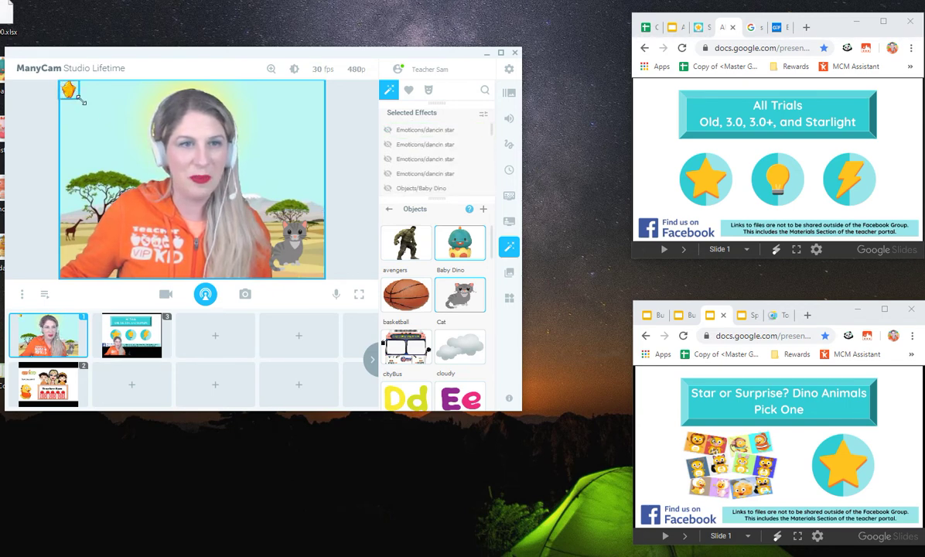
pyautogui.moveTo(80, 97); pyautogui.dragTo(101, 112)
pyautogui.scroll(-3, 444, 131)
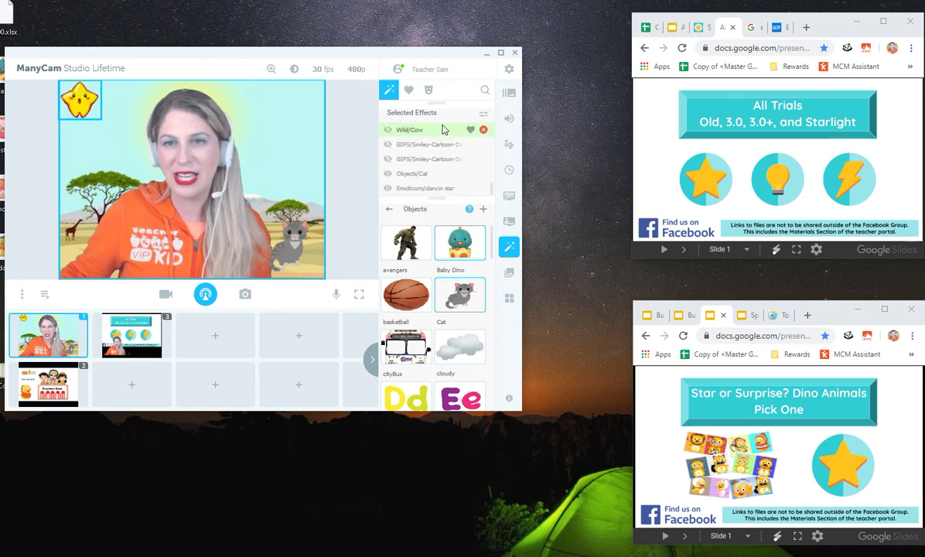
pyautogui.click(387, 190)
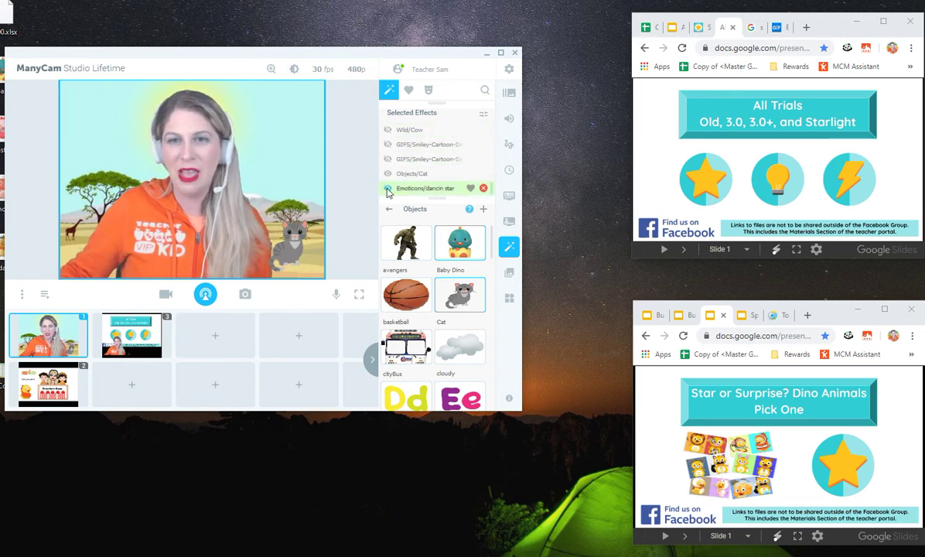
pyautogui.click(483, 190)
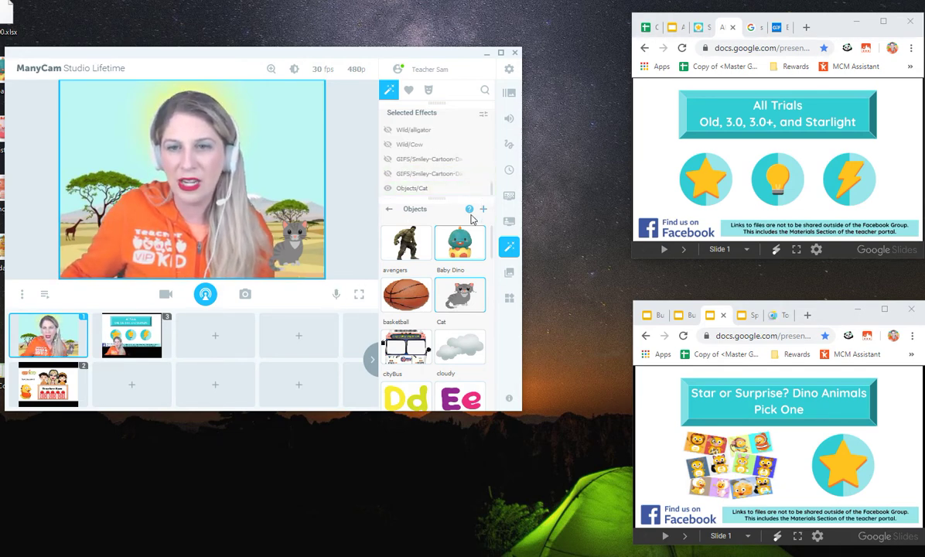
# - Leave the Objects view, hide and reshow the Effects panel, and return to the effect folders
pyautogui.click(484, 210)
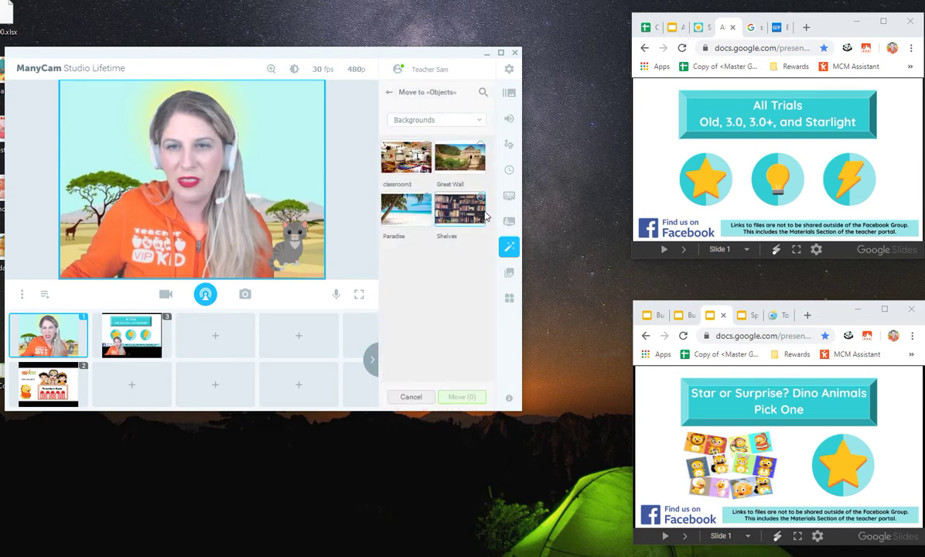
pyautogui.click(384, 93)
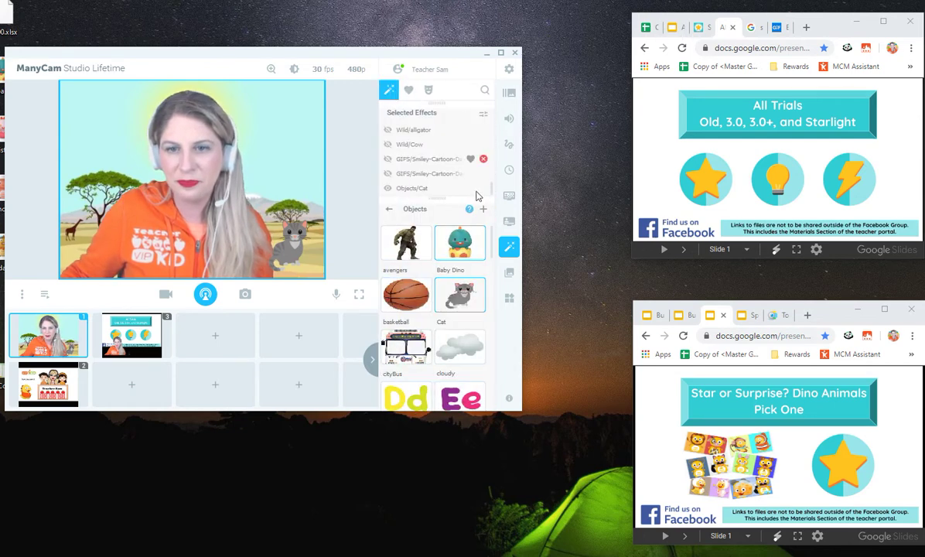
pyautogui.click(509, 246)
pyautogui.click(508, 245)
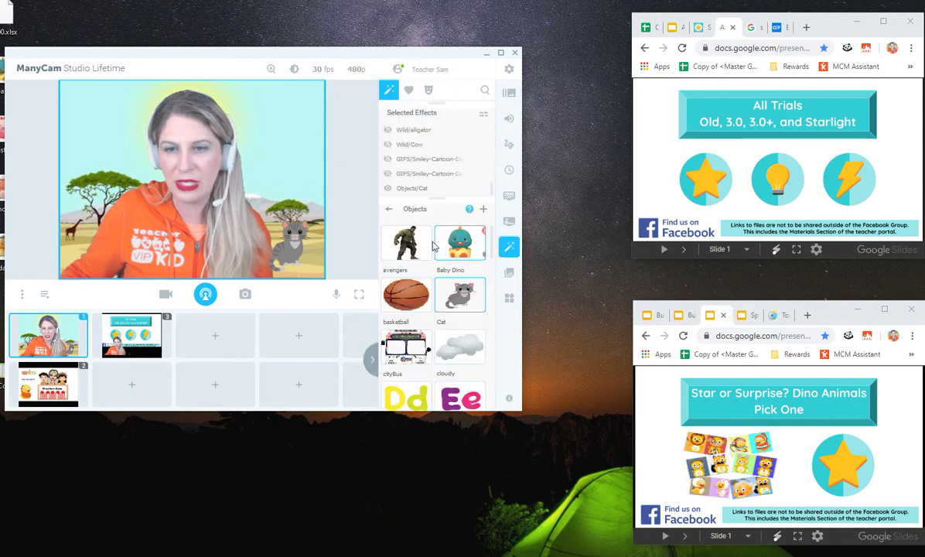
pyautogui.click(390, 210)
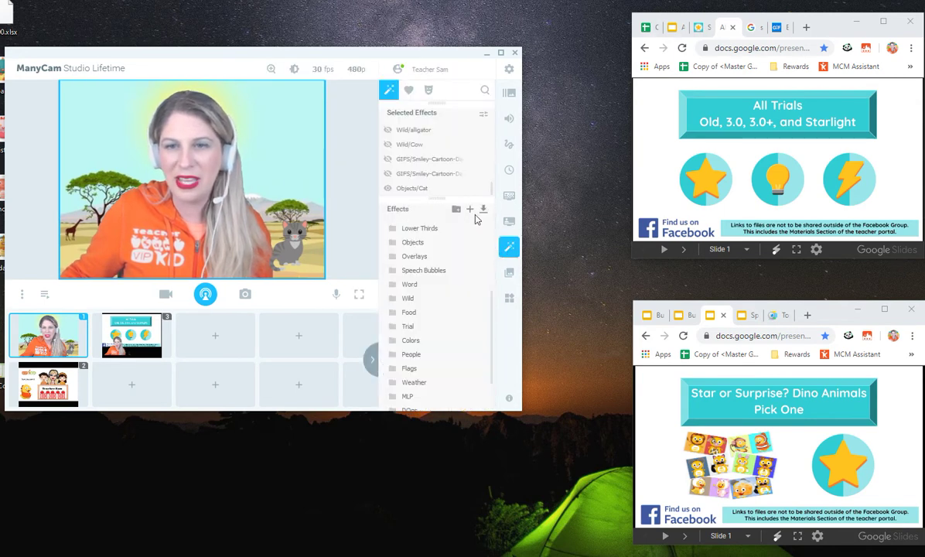
# - Open the + import file browser twice, cancelling both times without importing
pyautogui.click(470, 211)
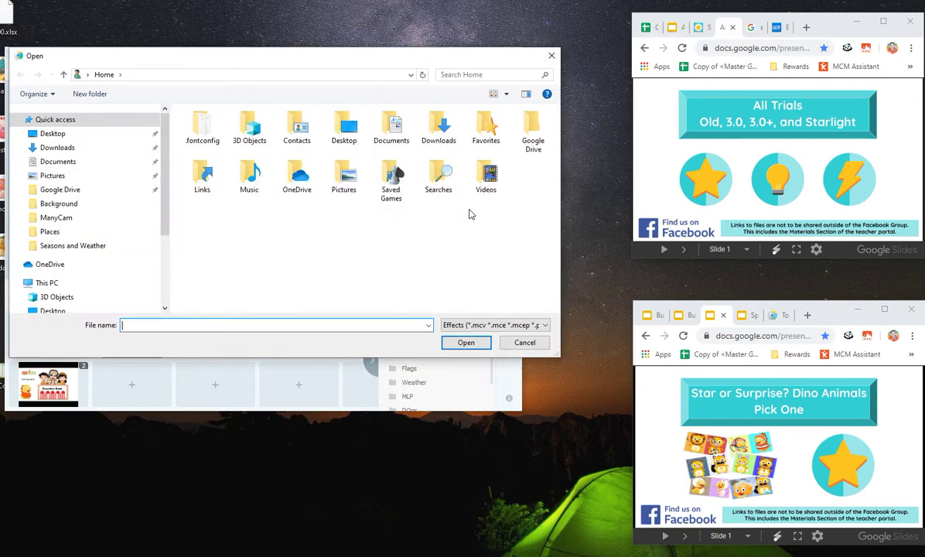
pyautogui.click(552, 57)
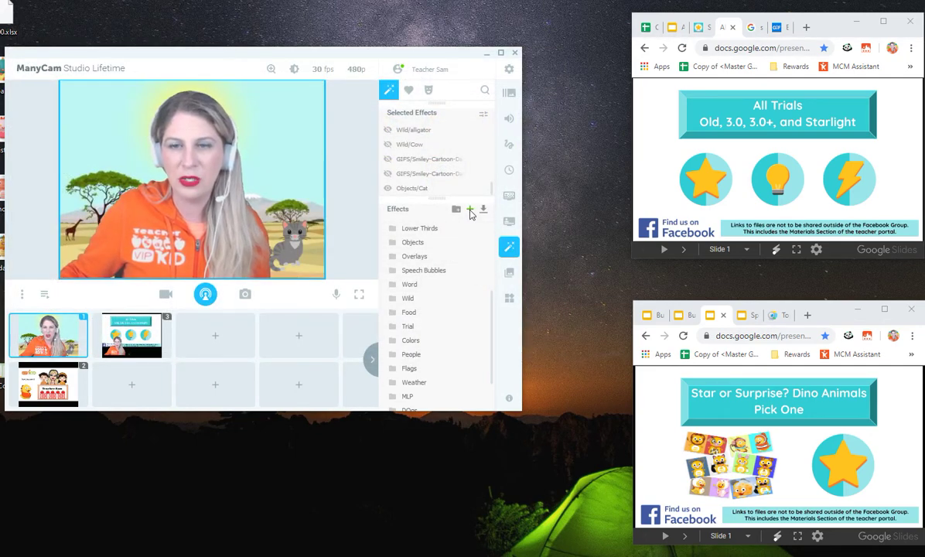
pyautogui.click(470, 211)
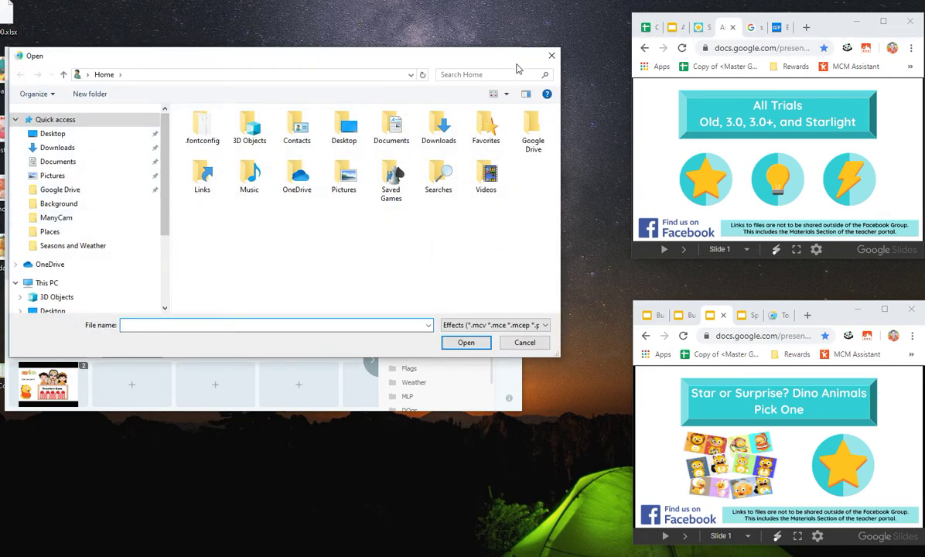
pyautogui.click(551, 58)
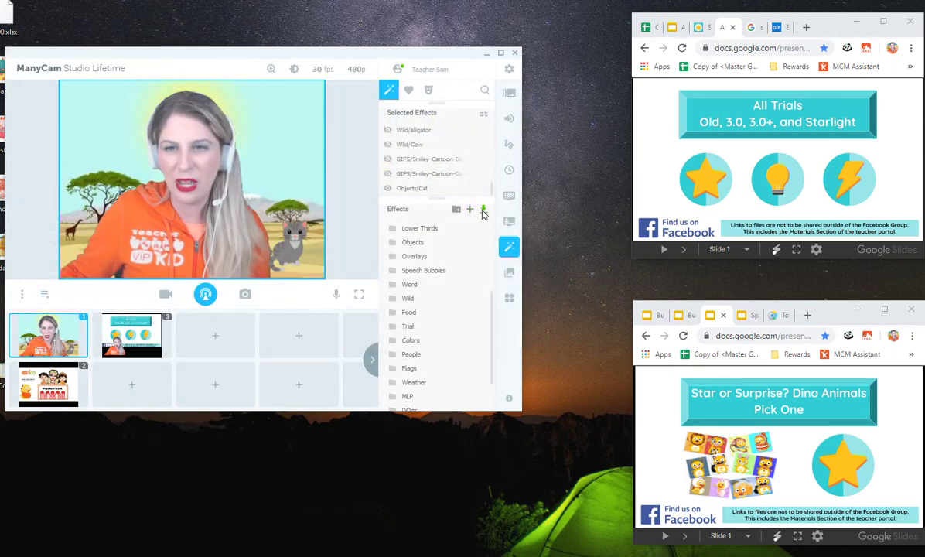
# - Search the Filters and Effects store for basketball and move the store window lower to uncover the preview
pyautogui.click(483, 212)
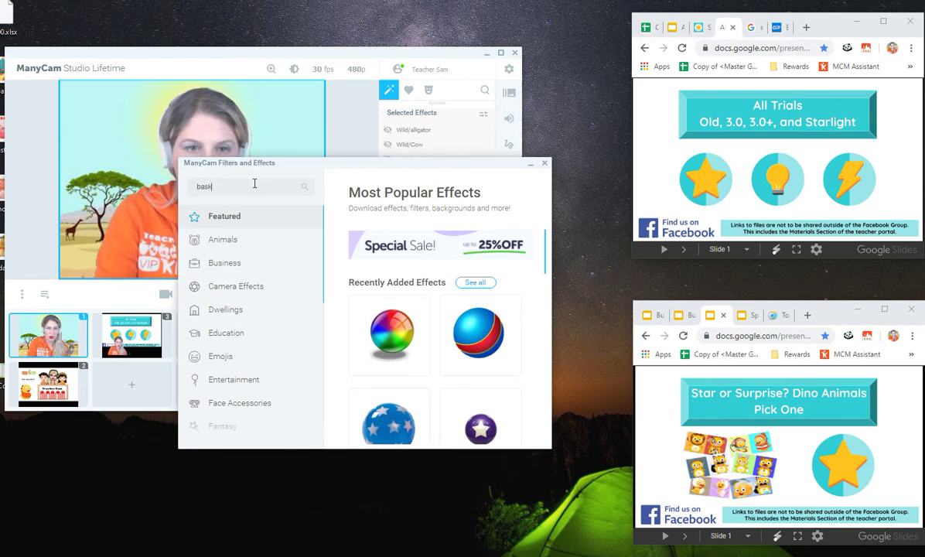
pyautogui.write('l')
pyautogui.press('Return')
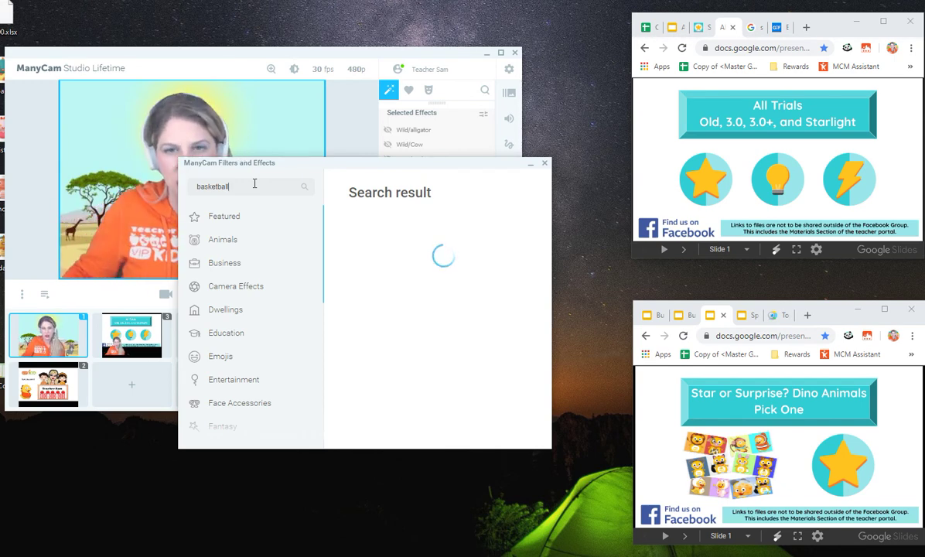
pyautogui.moveTo(341, 175); pyautogui.dragTo(321, 275)
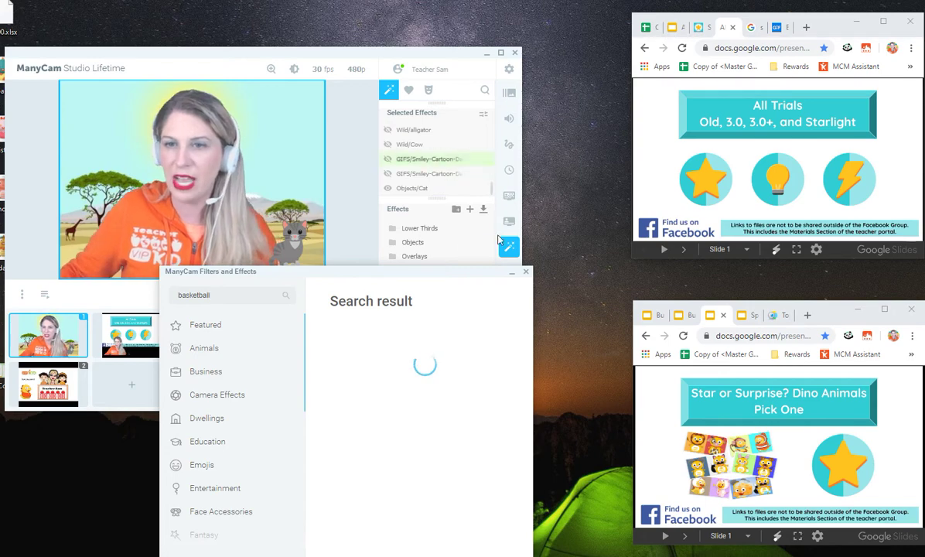
# - Close the store and pull the ManyCam website tab into its own enlarged window
pyautogui.click(526, 273)
pyautogui.click(774, 323)
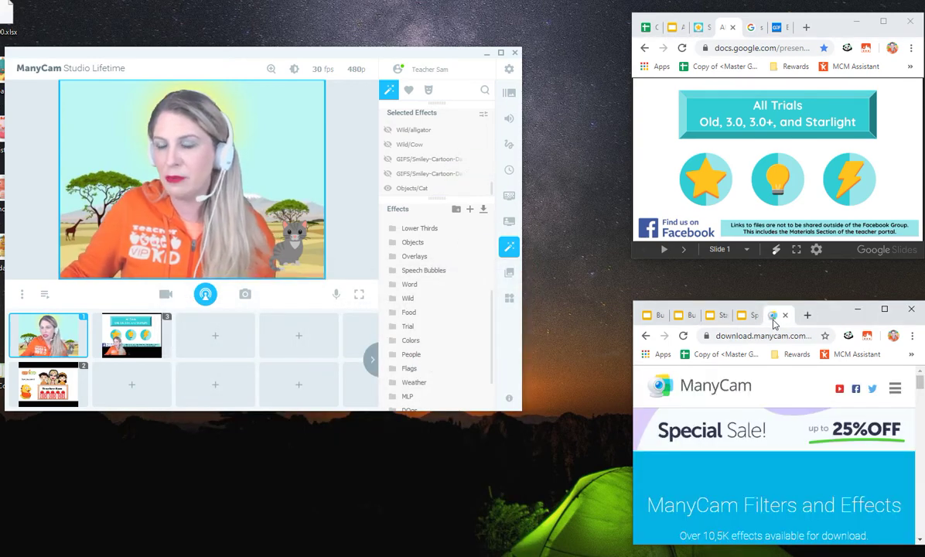
pyautogui.moveTo(773, 323); pyautogui.dragTo(306, 168)
pyautogui.moveTo(426, 140); pyautogui.dragTo(576, 92)
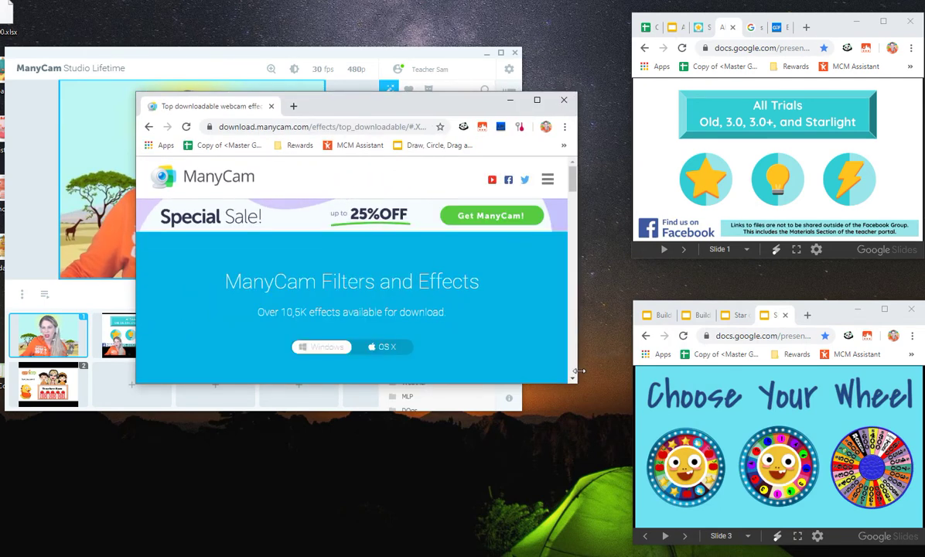
pyautogui.moveTo(573, 385); pyautogui.dragTo(622, 522)
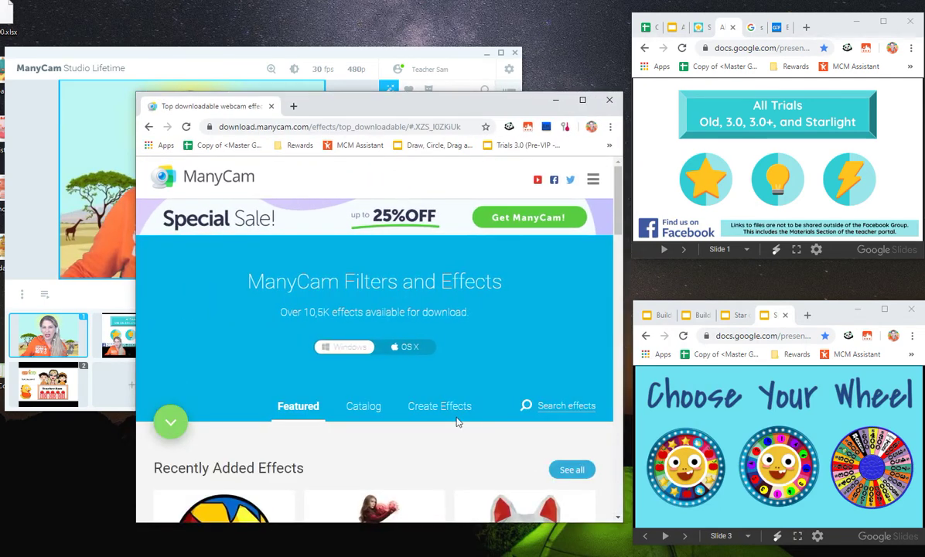
# - Search the website's effects for basketball, then dock the tab back into the lower-right window
pyautogui.click(530, 406)
pyautogui.write('ba')
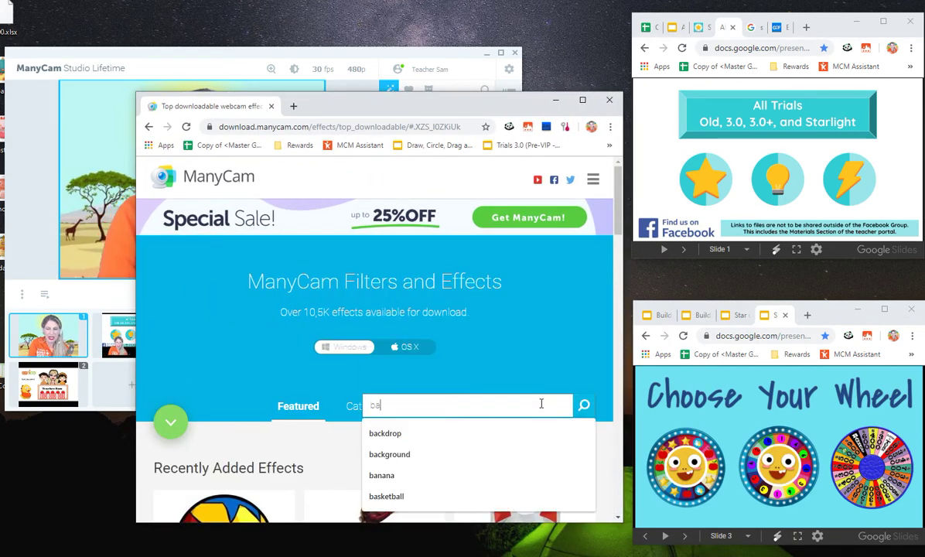
pyautogui.write('sketball')
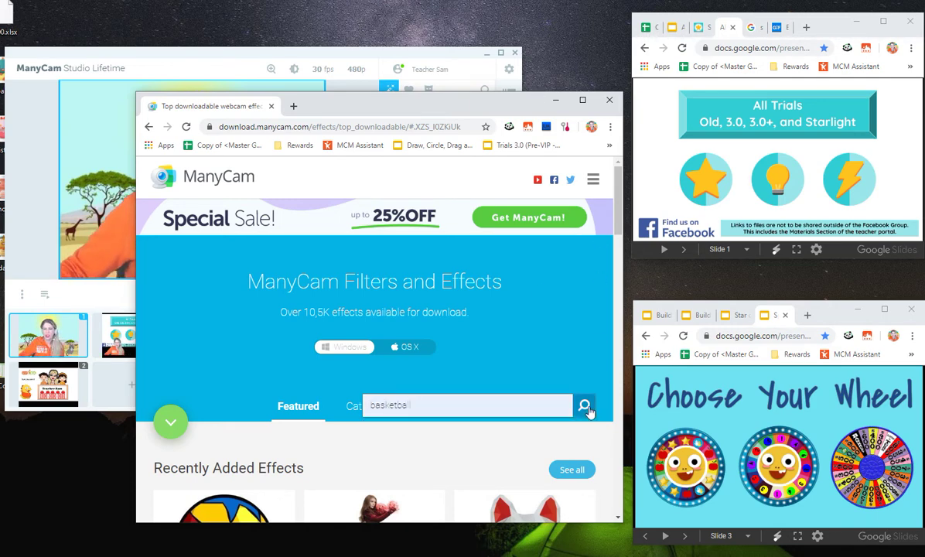
pyautogui.moveTo(445, 105); pyautogui.dragTo(407, 72)
pyautogui.scroll(-6, 416, 221)
pyautogui.scroll(-5, 415, 221)
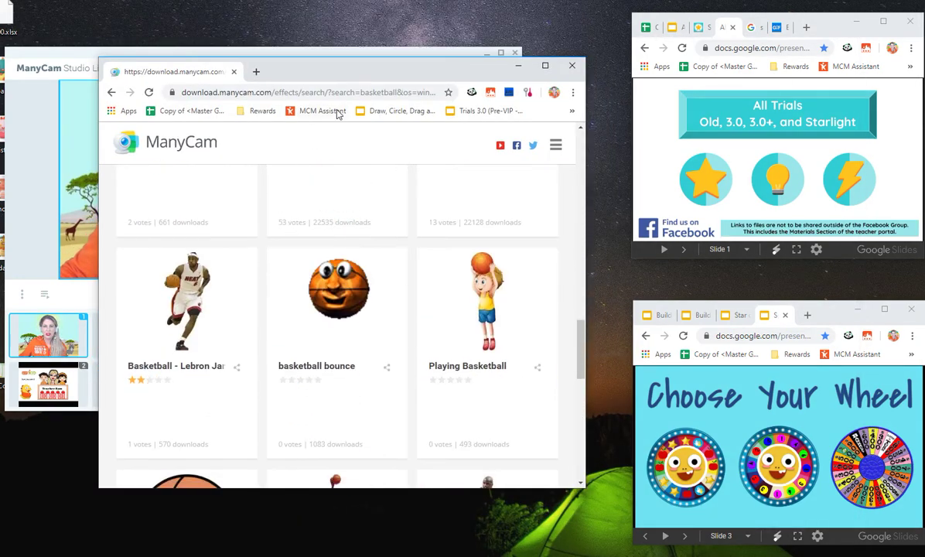
pyautogui.moveTo(200, 71); pyautogui.dragTo(750, 323)
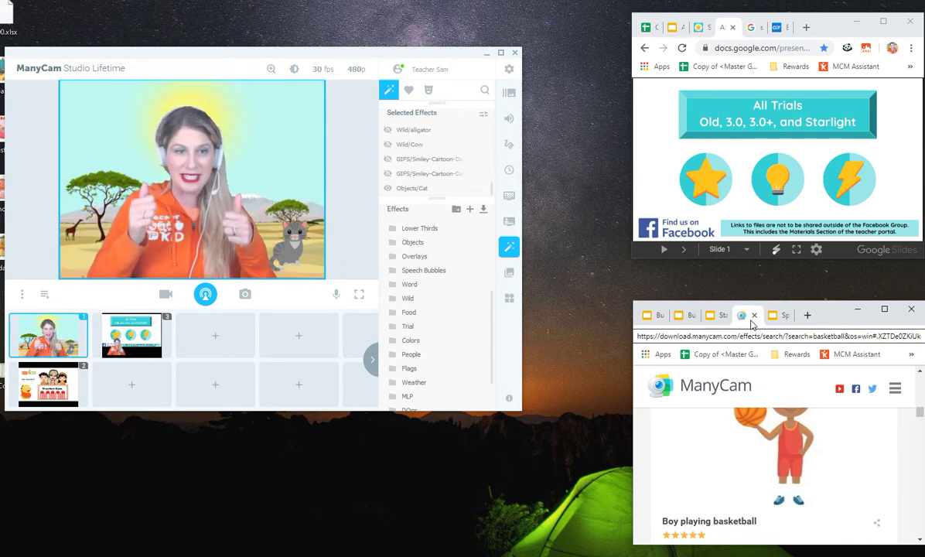
# - Save the dancing smiley GIF to the desktop and add it to the webcam video as an effect
pyautogui.moveTo(751, 323); pyautogui.dragTo(752, 324)
pyautogui.moveTo(365, 323); pyautogui.dragTo(107, 490)
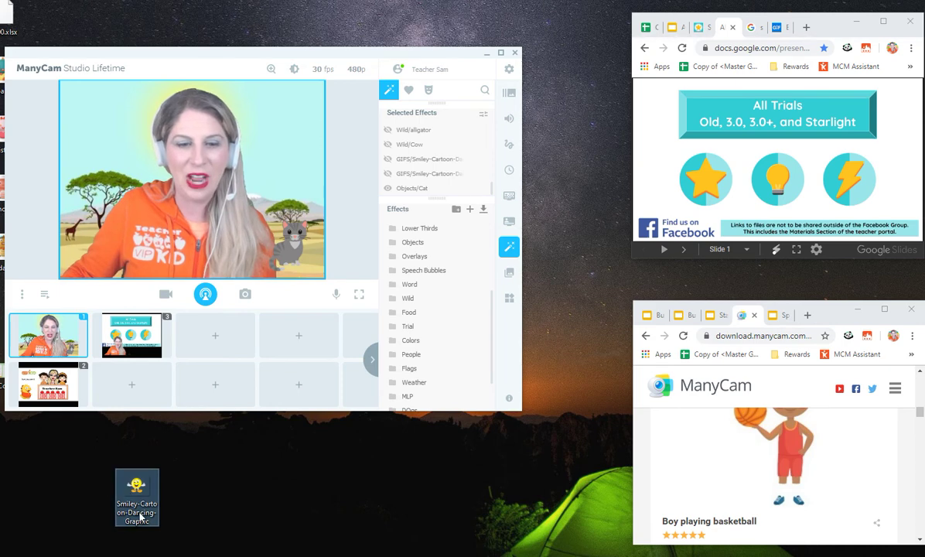
pyautogui.moveTo(136, 487); pyautogui.dragTo(115, 182)
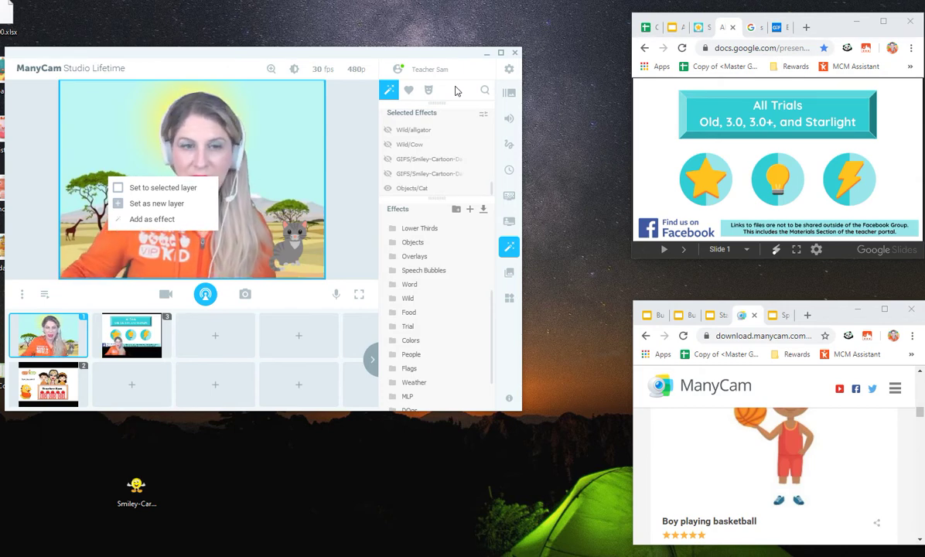
pyautogui.click(152, 219)
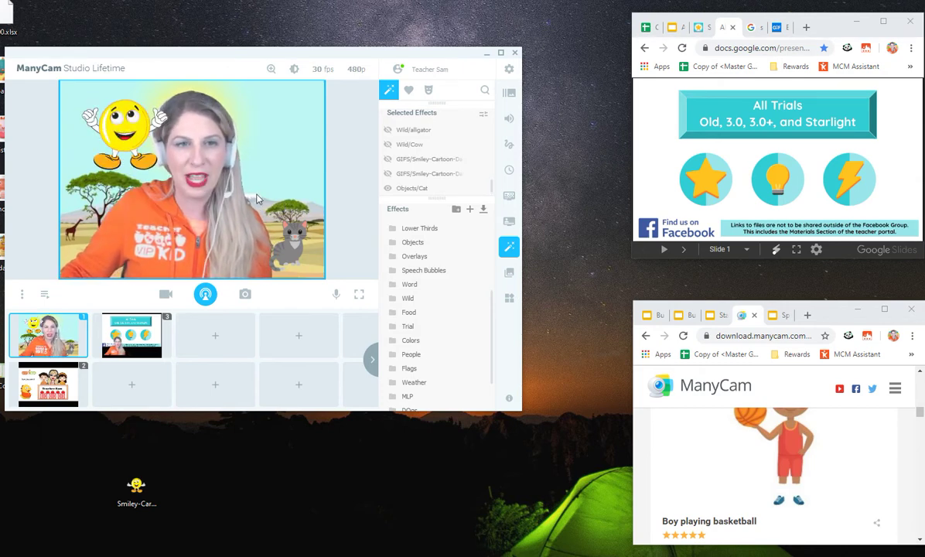
# - Shrink the smiley and place it in the video's lower-left corner
pyautogui.moveTo(141, 145); pyautogui.dragTo(141, 242)
pyautogui.moveTo(190, 179); pyautogui.dragTo(117, 217)
pyautogui.scroll(-1, 479, 167)
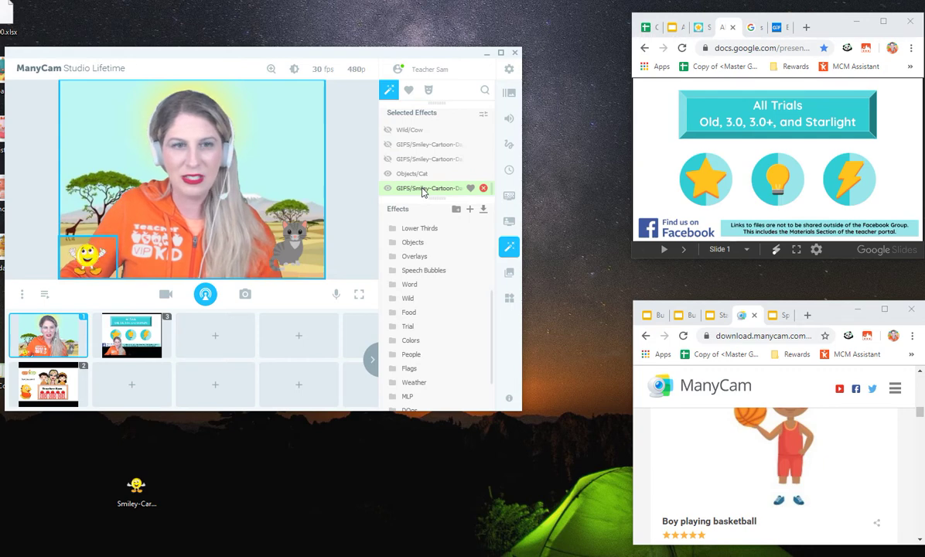
pyautogui.moveTo(450, 190)
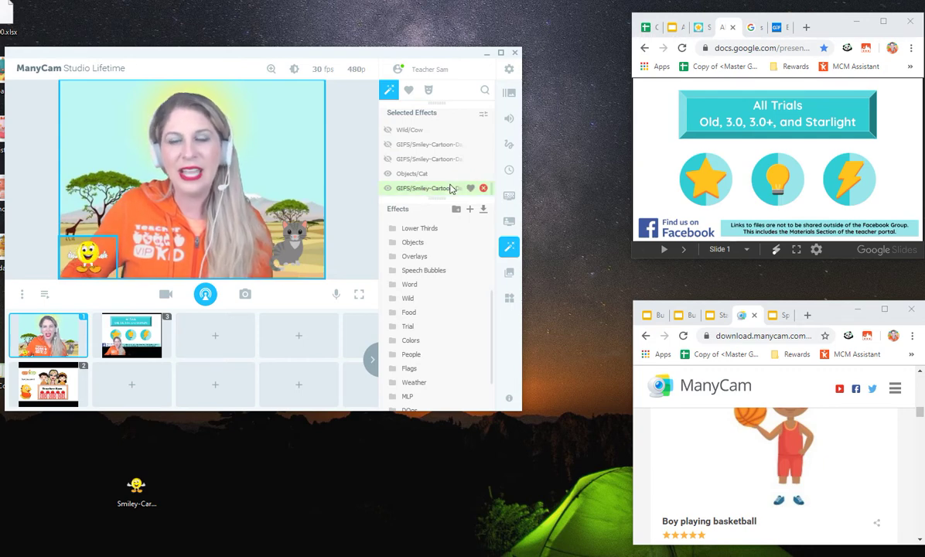
pyautogui.moveTo(446, 301)
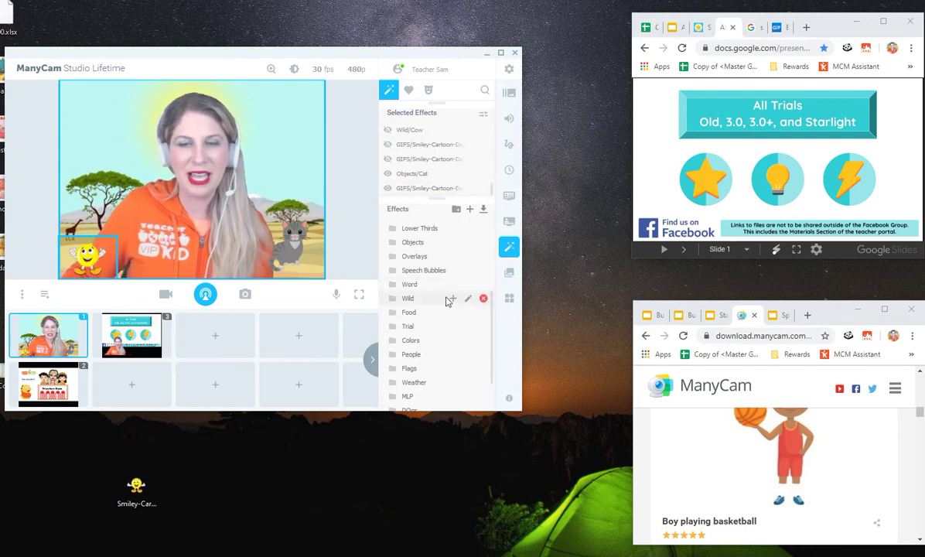
pyautogui.scroll(-2, 447, 301)
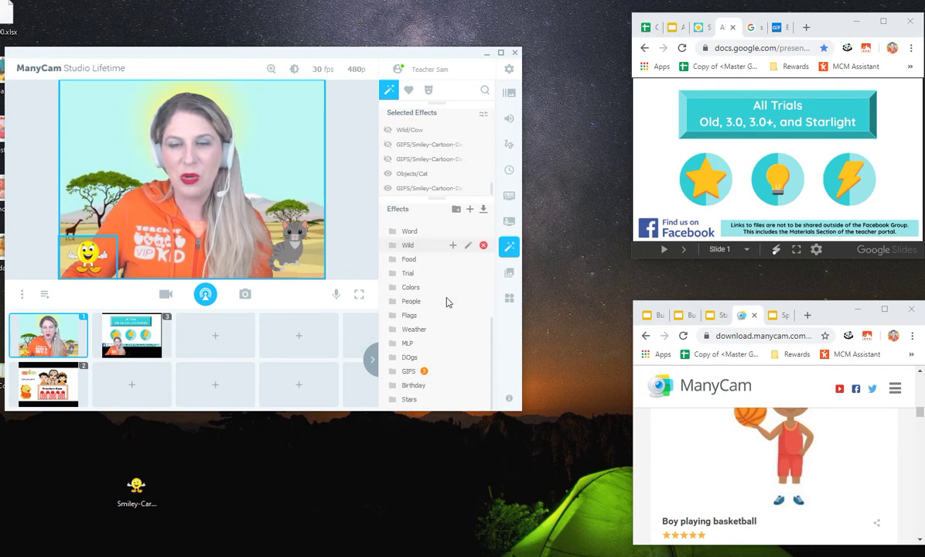
# - Add a first smiley GIF from the GIFs folder and shrink it
pyautogui.click(409, 372)
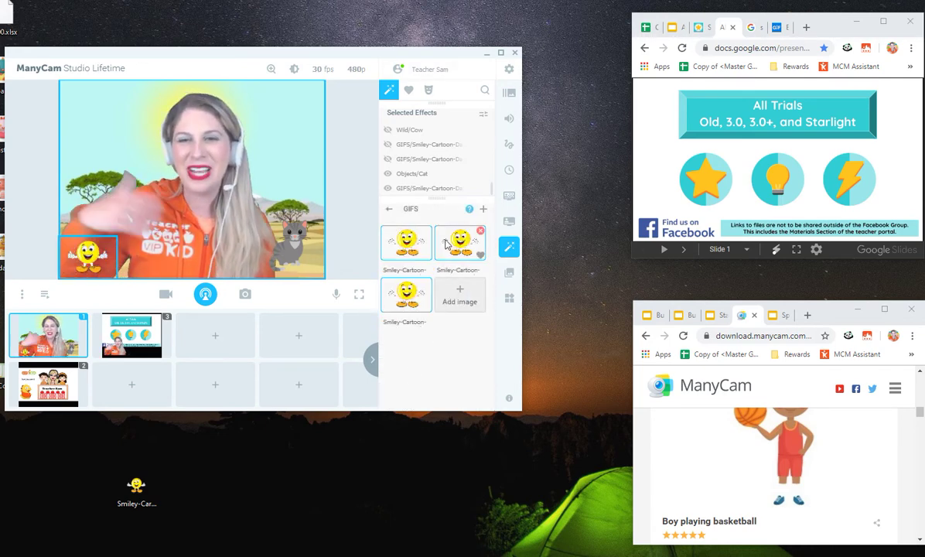
pyautogui.moveTo(446, 244)
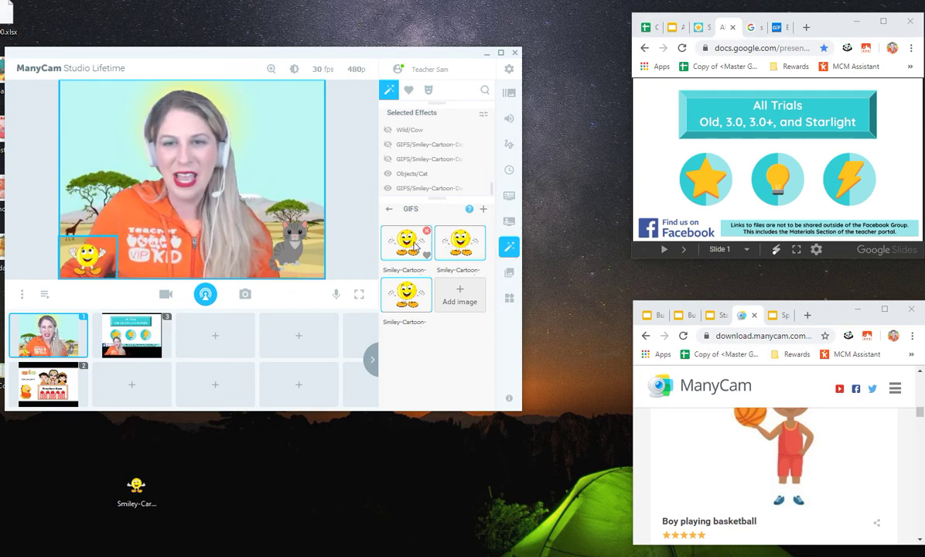
pyautogui.click(415, 246)
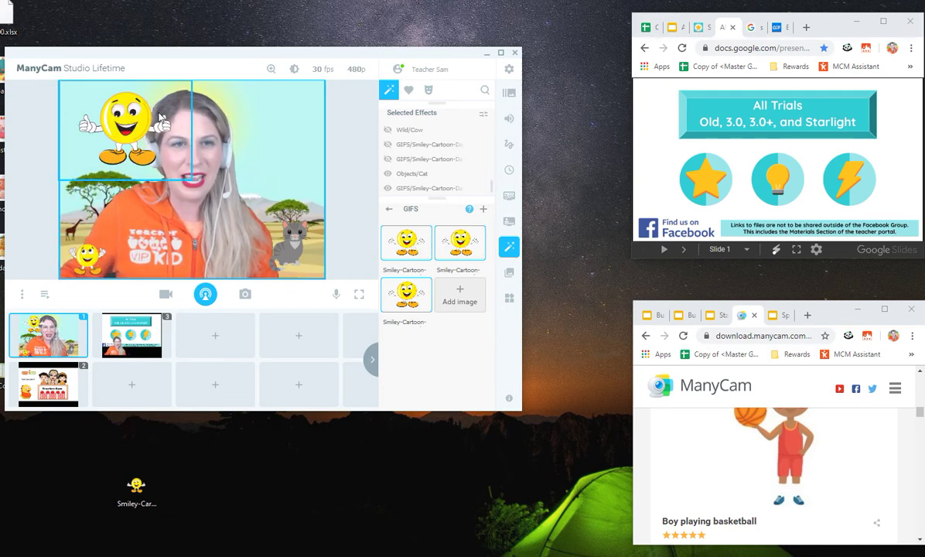
pyautogui.moveTo(193, 173)
pyautogui.moveTo(198, 173); pyautogui.dragTo(114, 120)
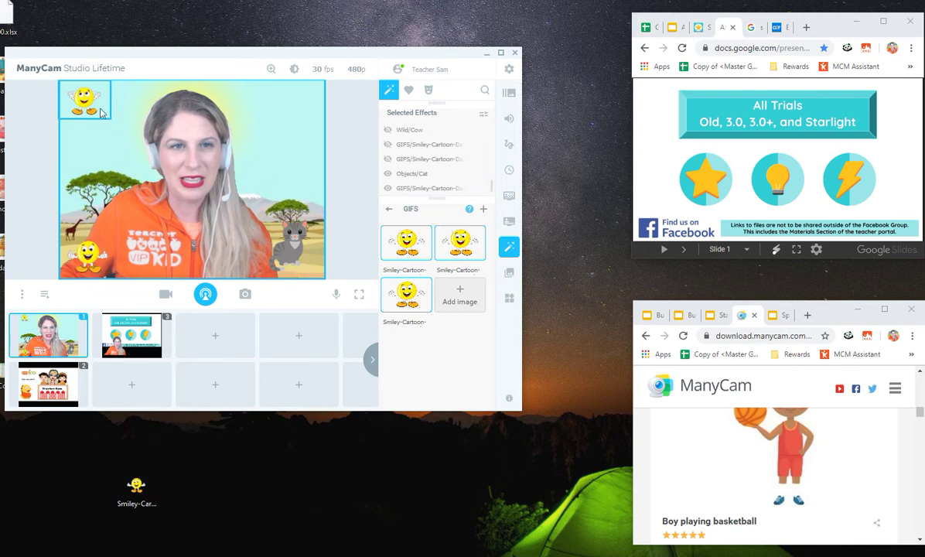
# - Add a second small smiley and set the bottom one into the bottom-left corner
pyautogui.click(467, 249)
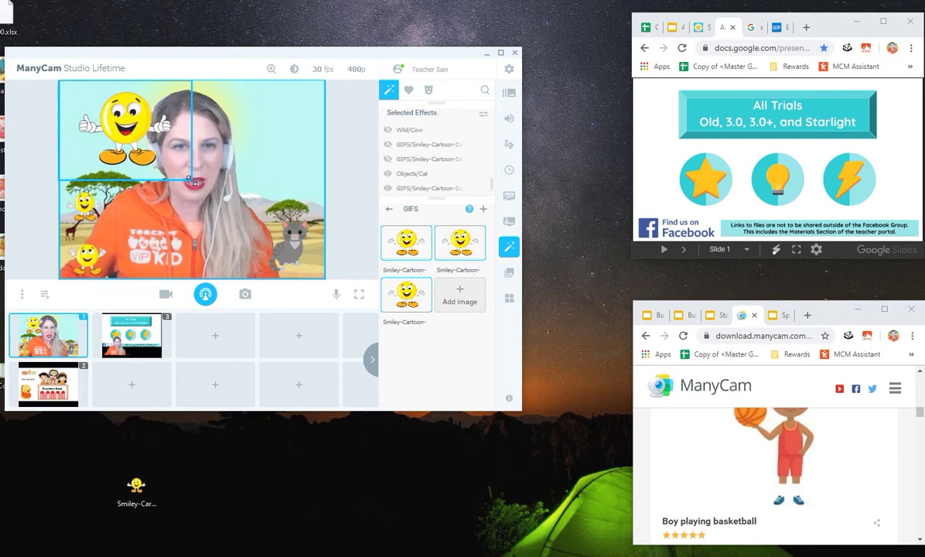
pyautogui.moveTo(188, 177); pyautogui.dragTo(91, 167)
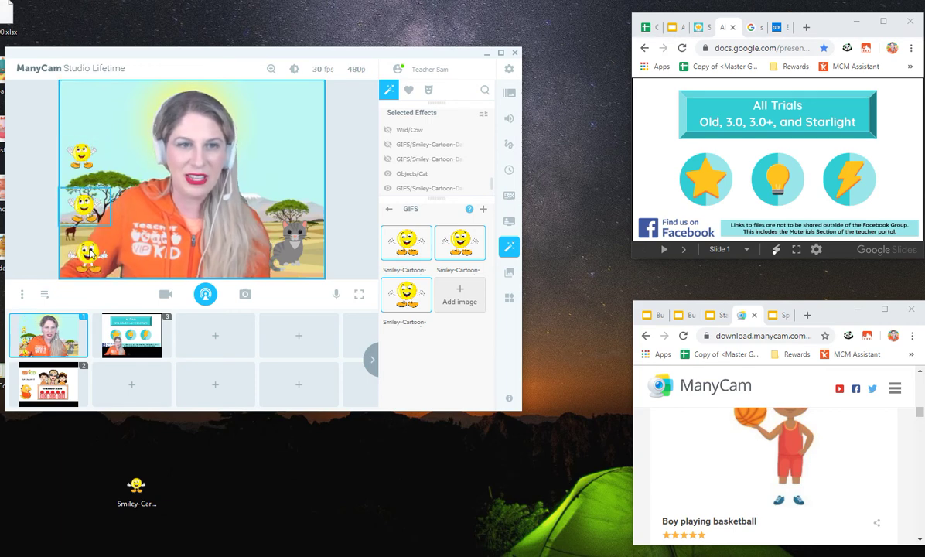
pyautogui.moveTo(85, 254); pyautogui.dragTo(80, 261)
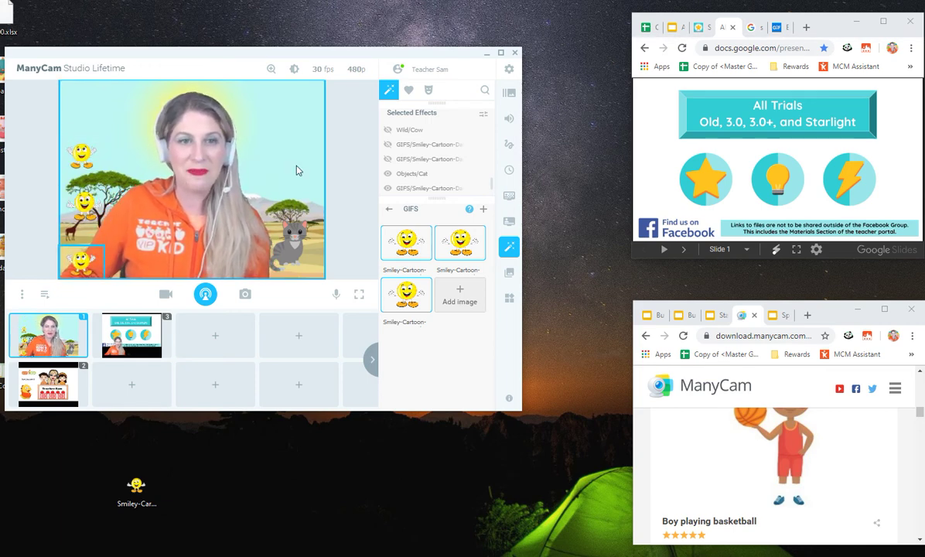